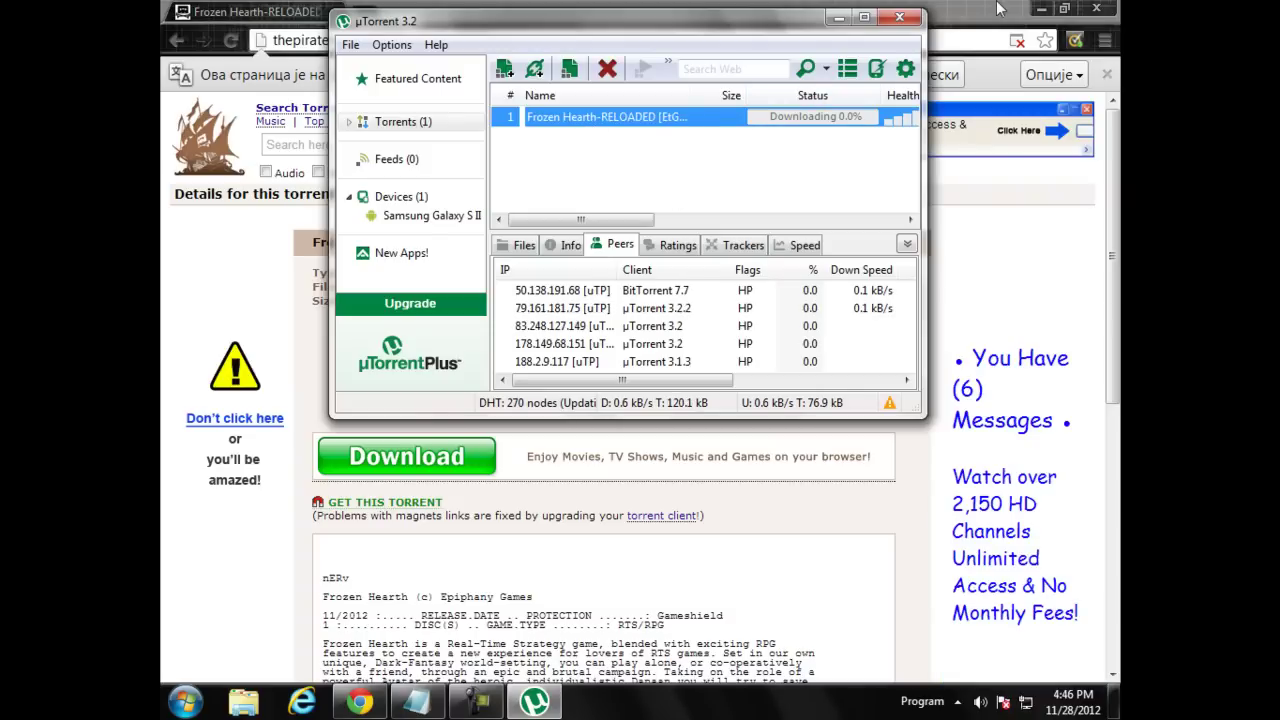
Step: Remove the Frozen Hearth-RELOADED torrent from the download list and close both the browser and µTorrent
click(1096, 8)
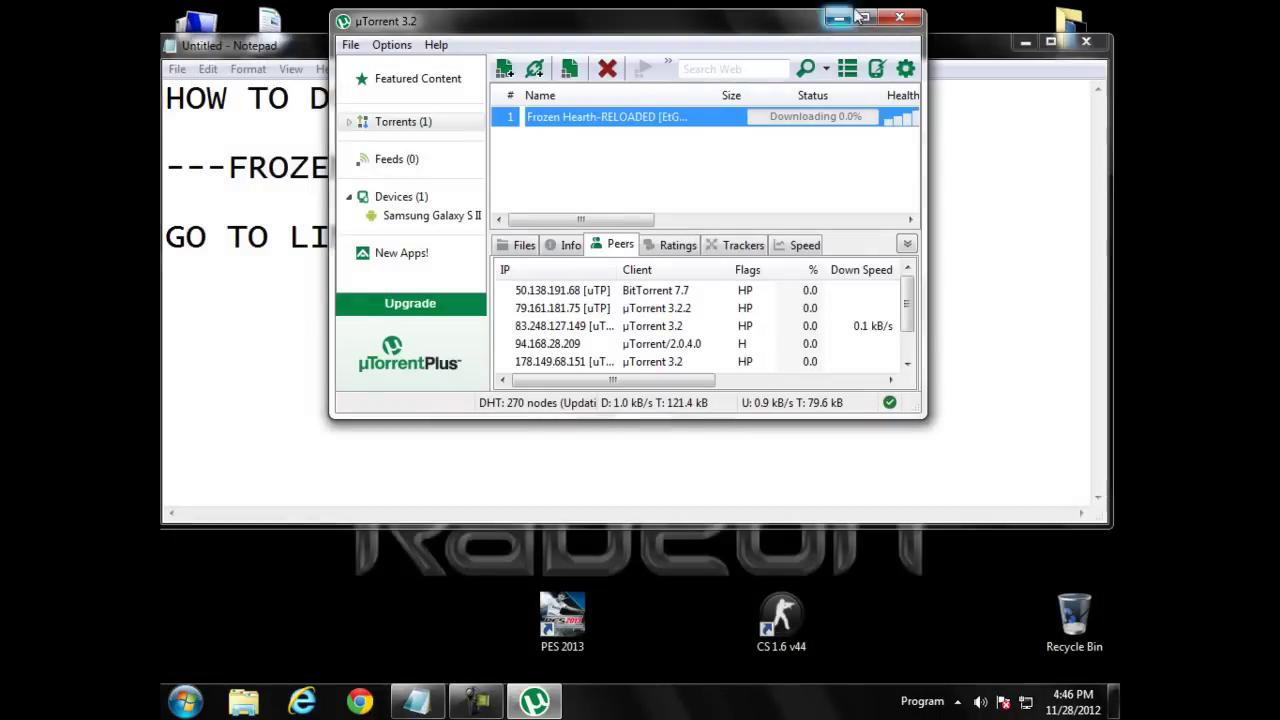
click(607, 68)
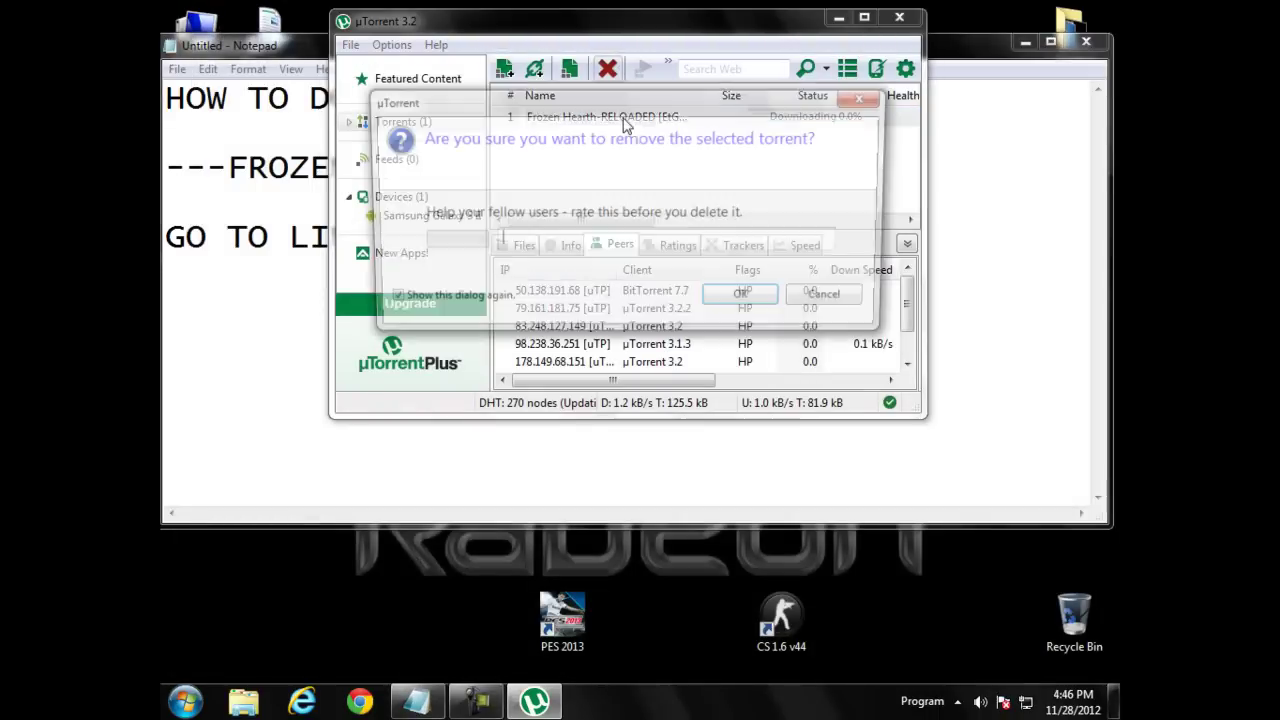
click(742, 299)
click(899, 17)
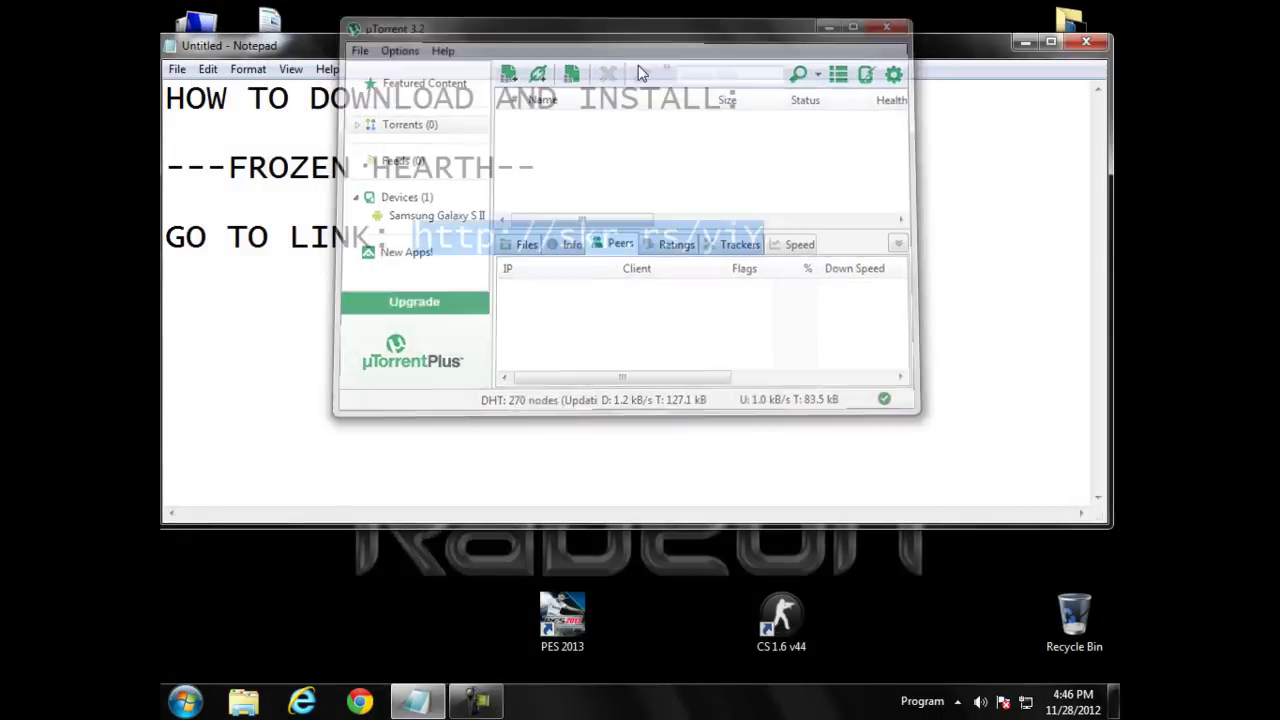
Step: Go to the Frozen.Hearth-RELOADED folder in Downloads and open the rld-frhe ISO image
double_click(283, 22)
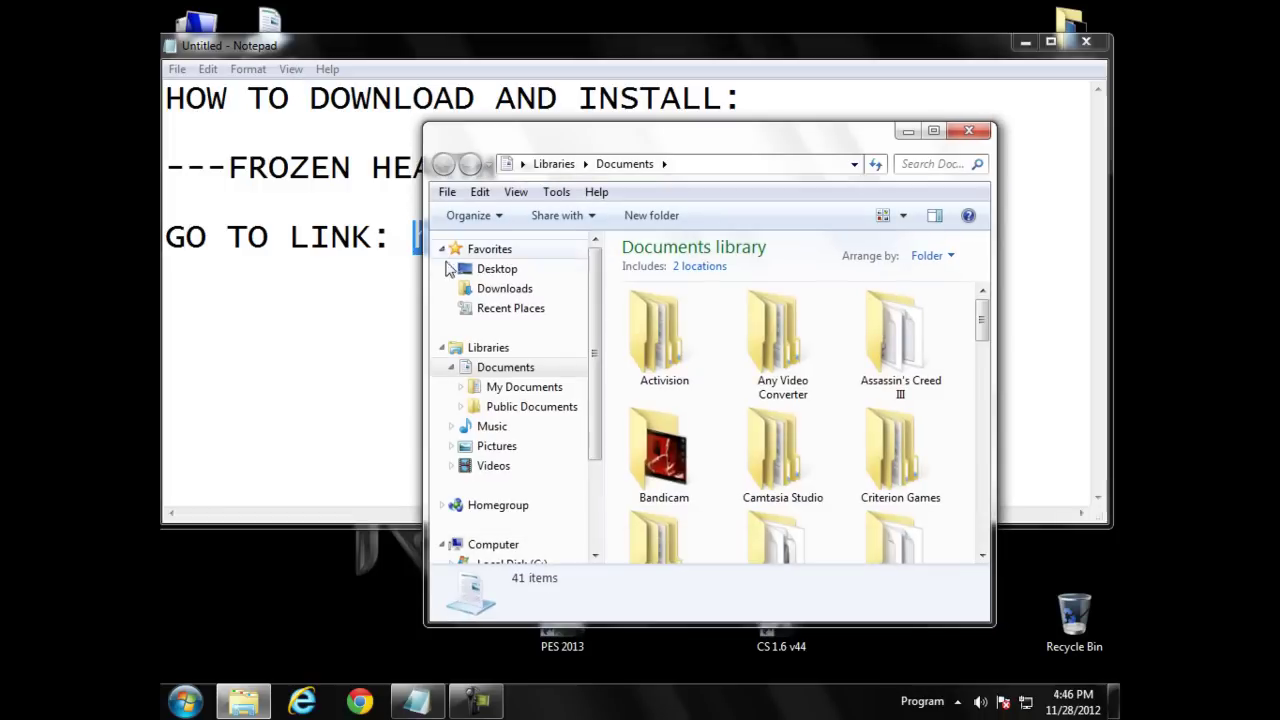
click(501, 290)
double_click(786, 305)
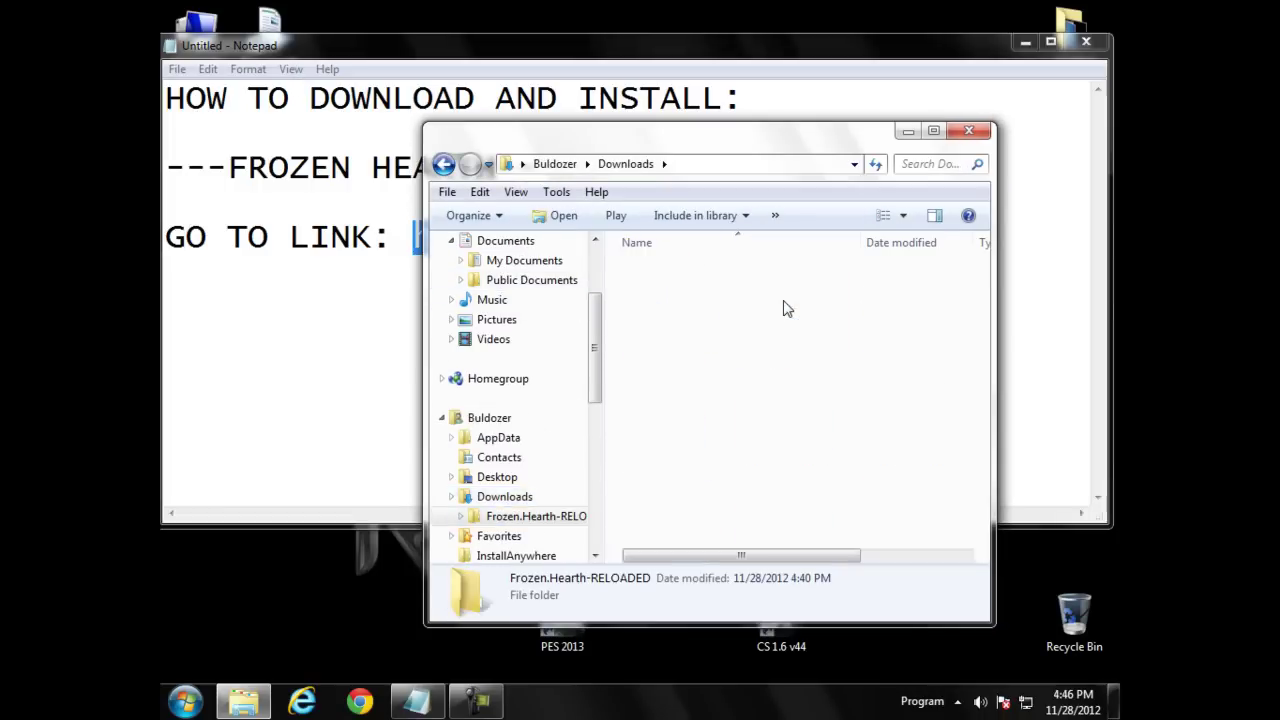
click(672, 292)
right_click(676, 297)
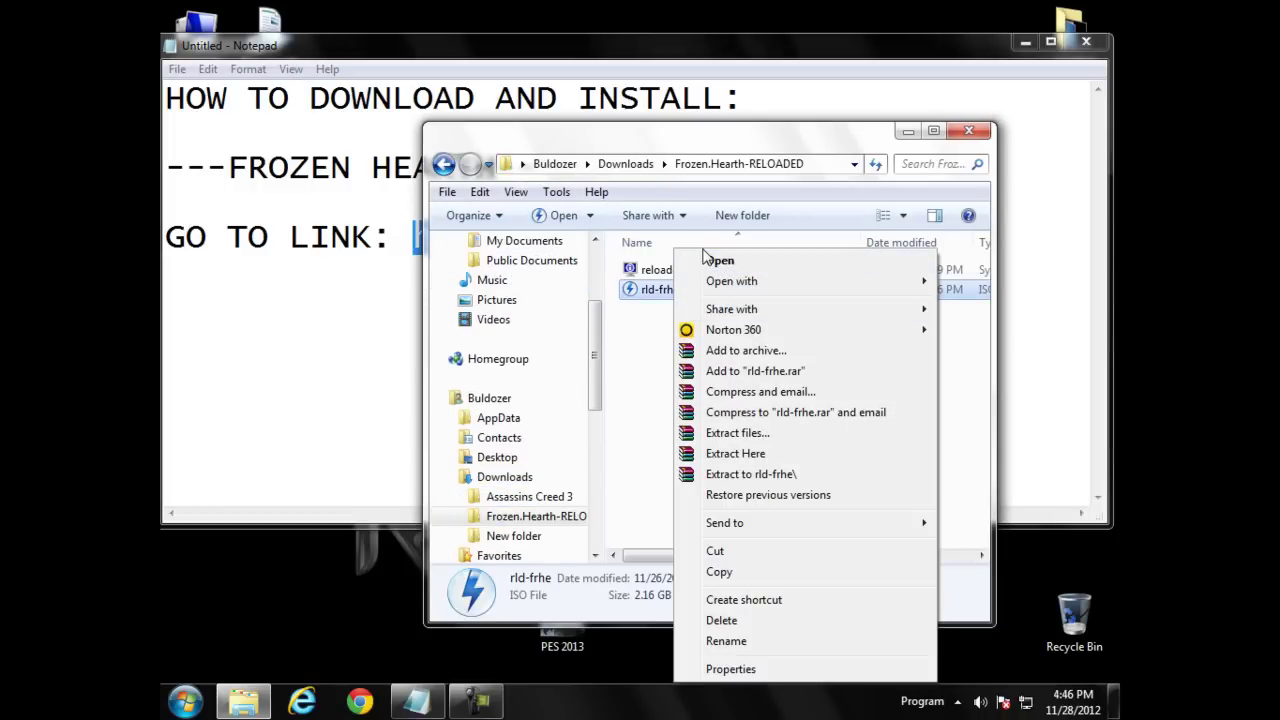
click(697, 260)
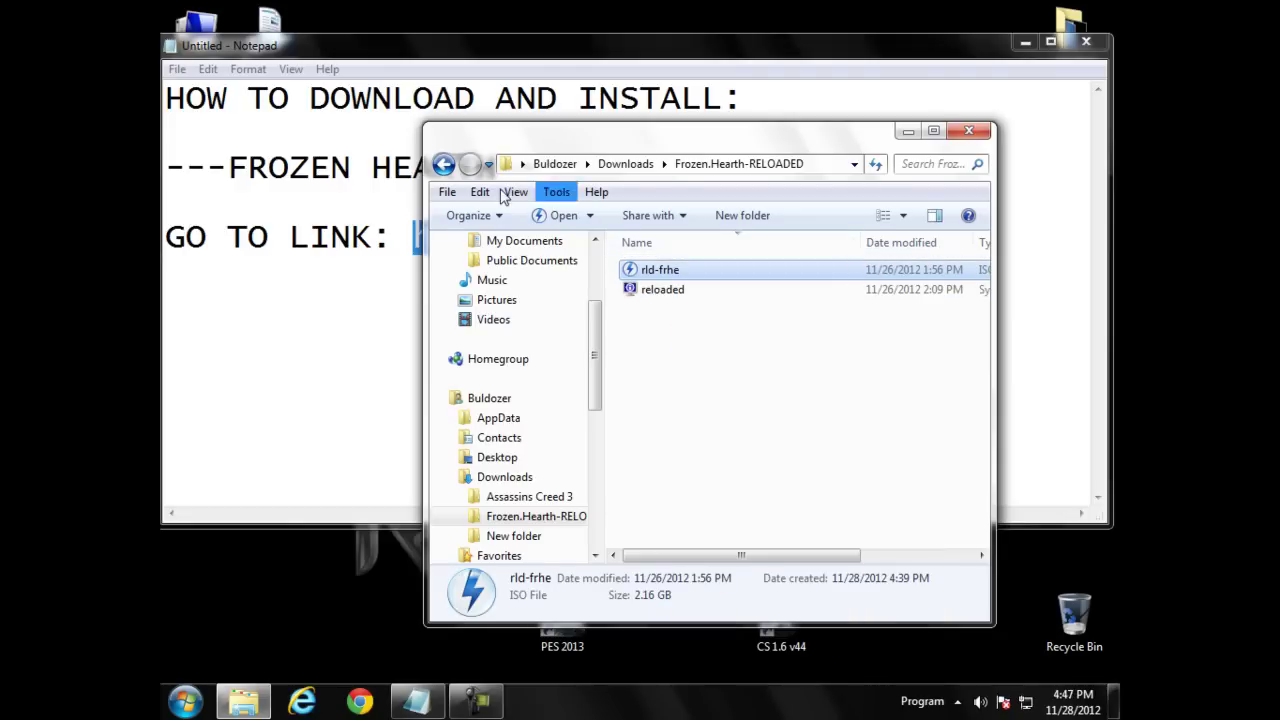
Step: Open the FROZEN_HEARTH disc in BD-ROM Drive (E:) and launch FrozenHearthSetup1.0.2
double_click(197, 20)
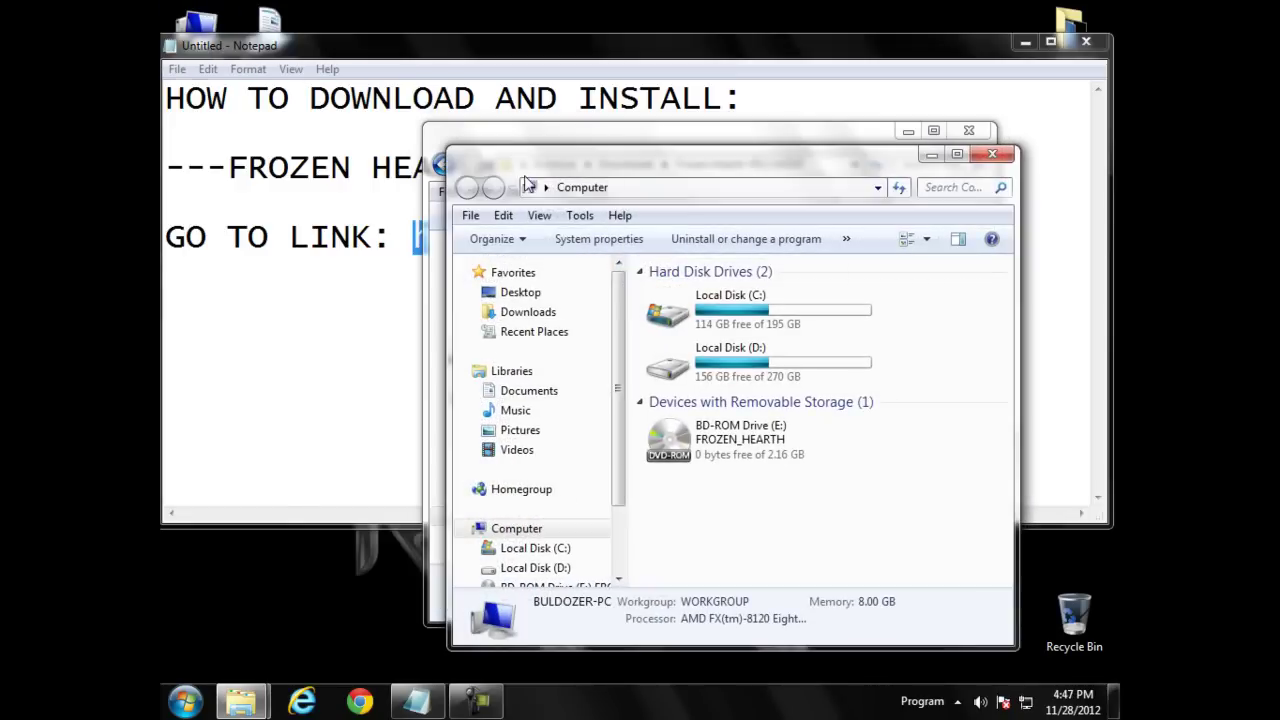
click(740, 441)
double_click(740, 441)
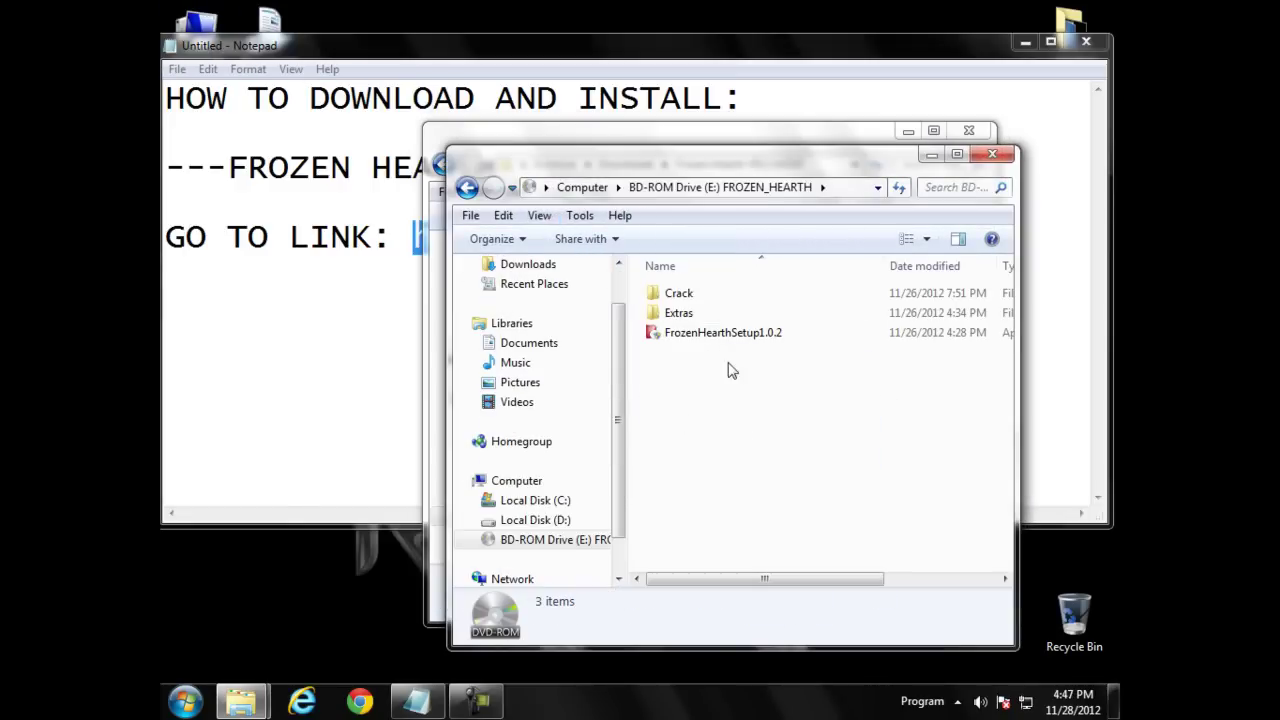
click(726, 336)
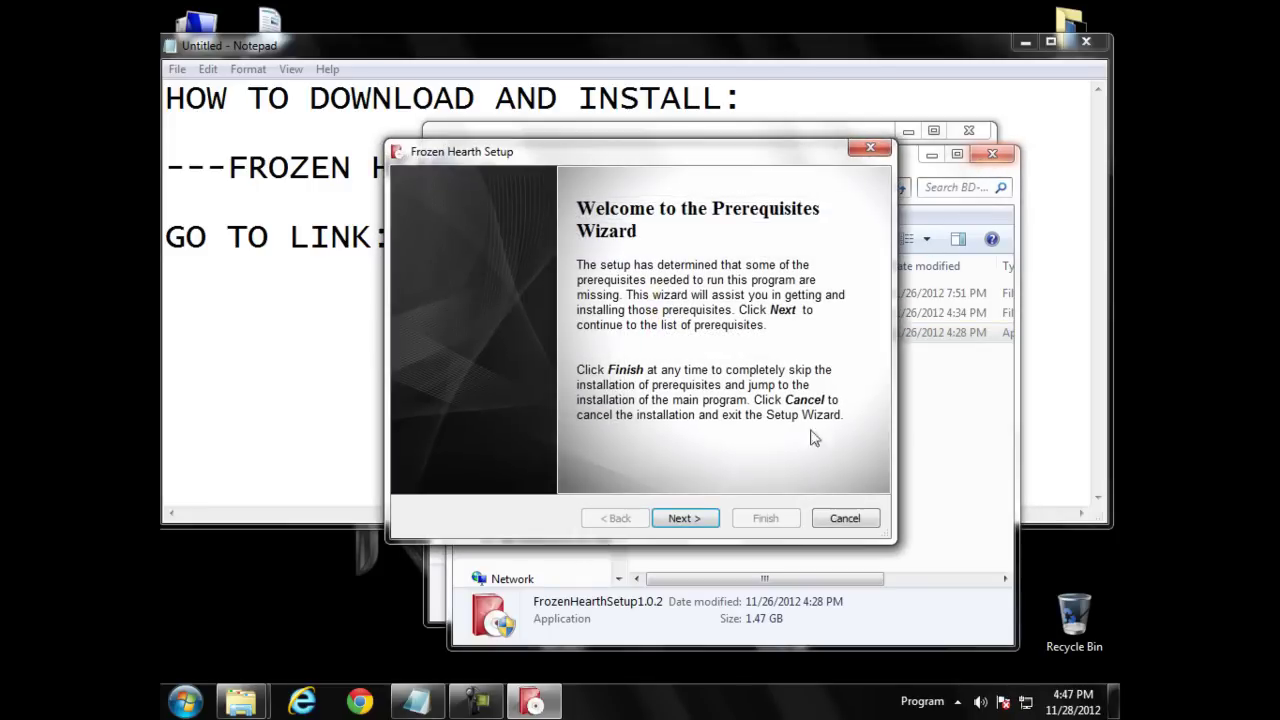
Step: Install the NVIDIA PhysX System Software prerequisite and skip .NET Framework 3.5 Client Profile
click(684, 519)
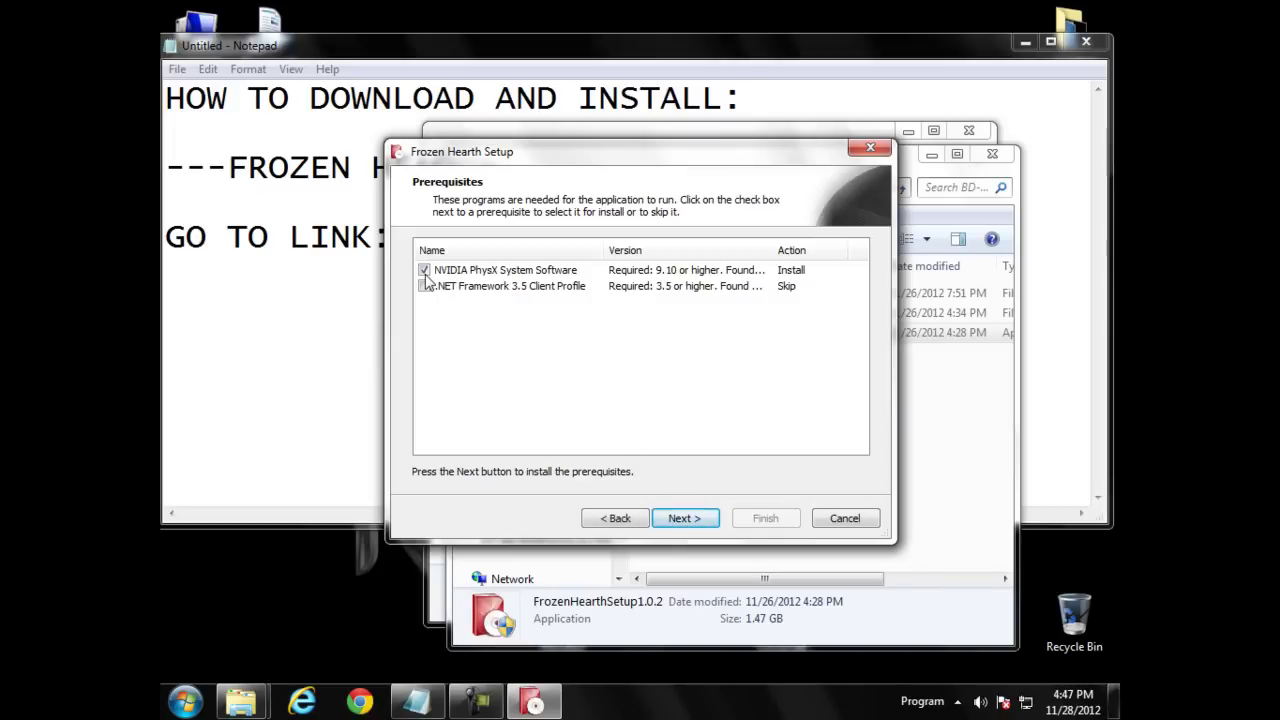
click(686, 519)
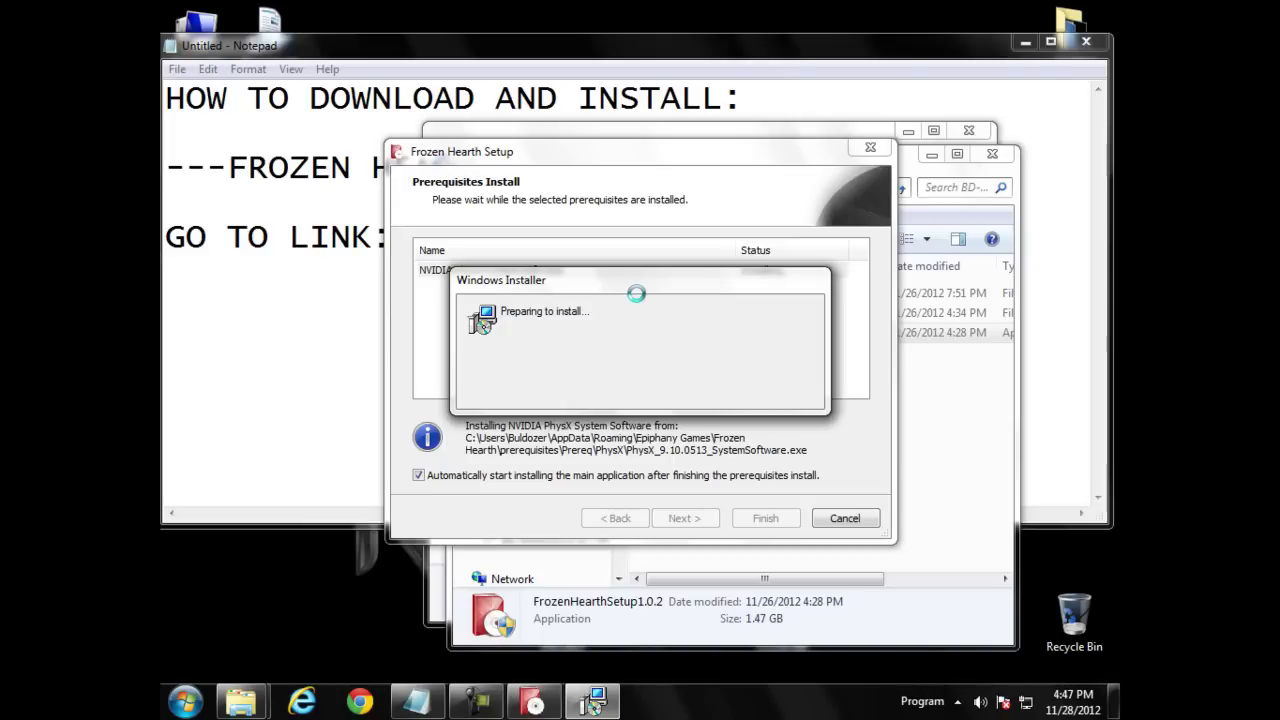
drag(636, 293, 634, 231)
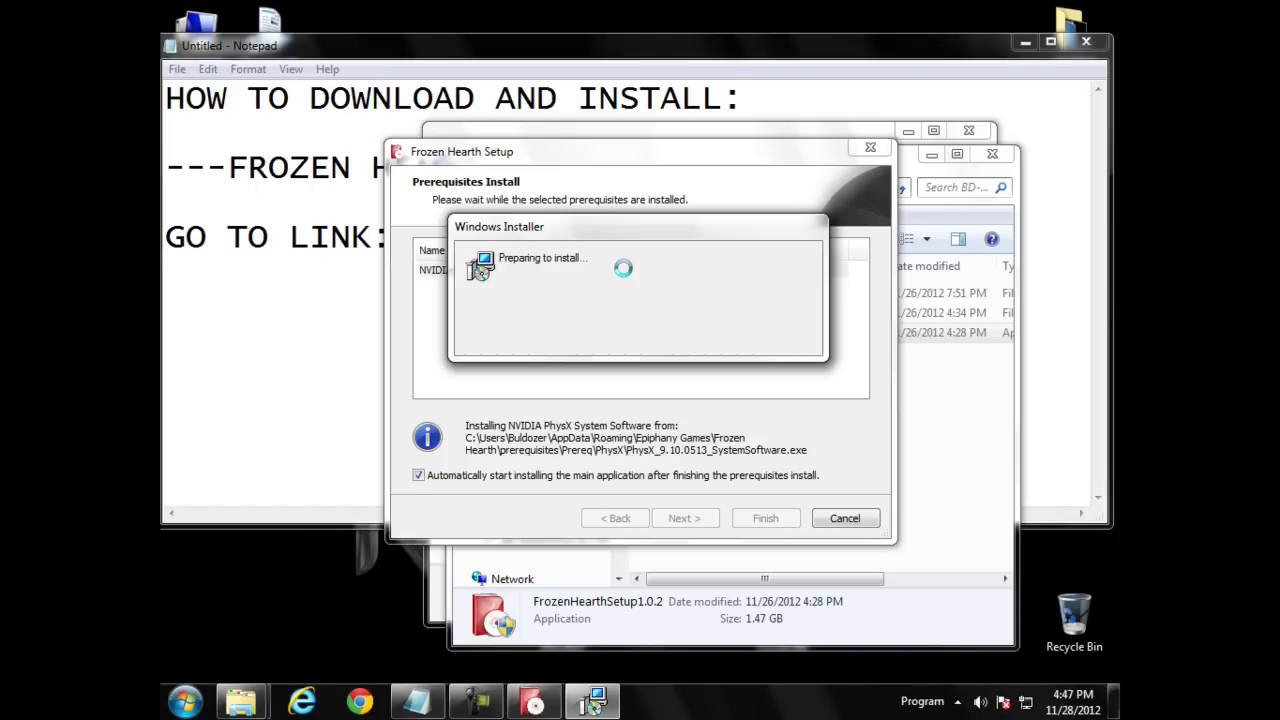
drag(637, 234, 636, 261)
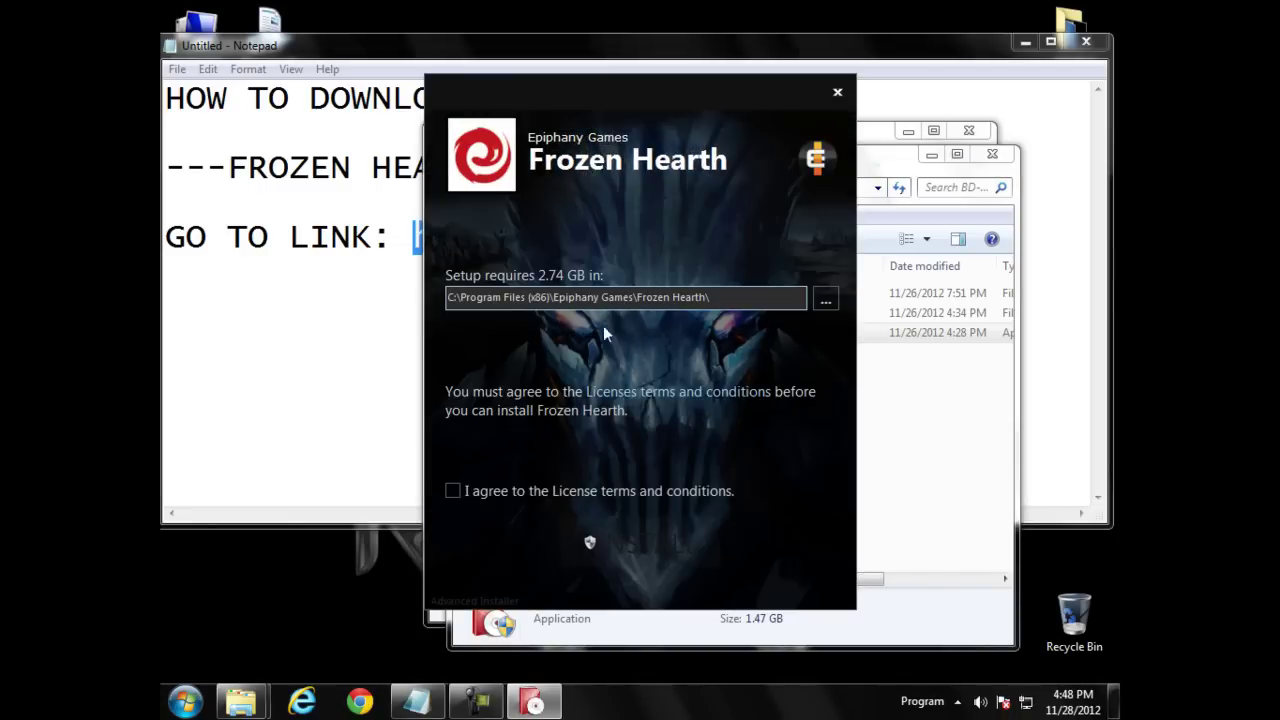
Step: Set the Frozen Hearth installation location to the Program files folder on Local Disk (D:)
click(834, 305)
drag(572, 263, 560, 434)
click(540, 427)
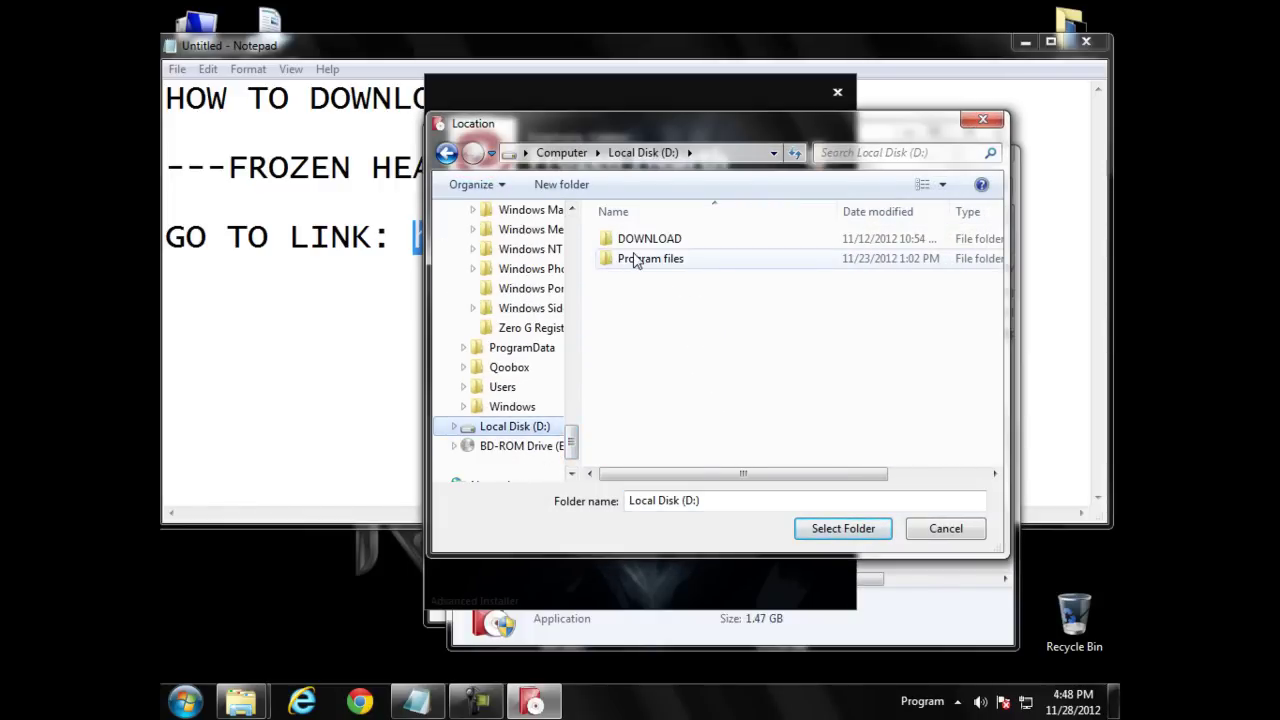
double_click(633, 262)
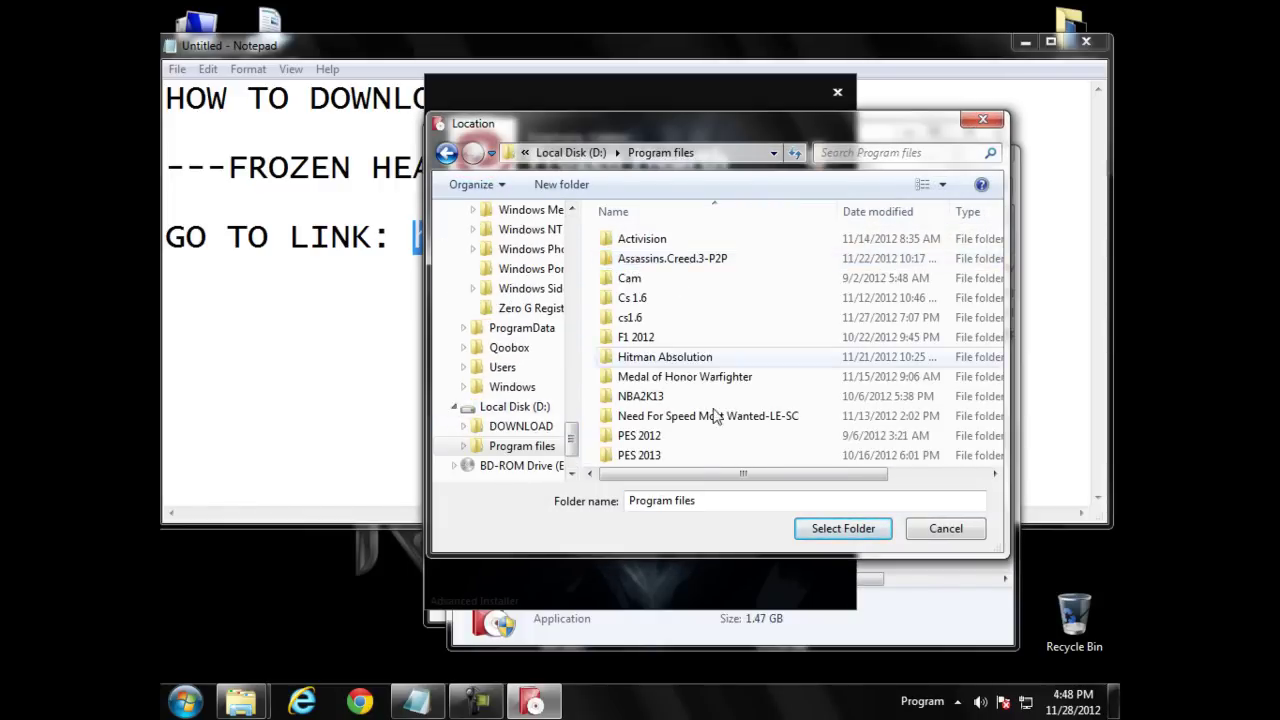
click(840, 529)
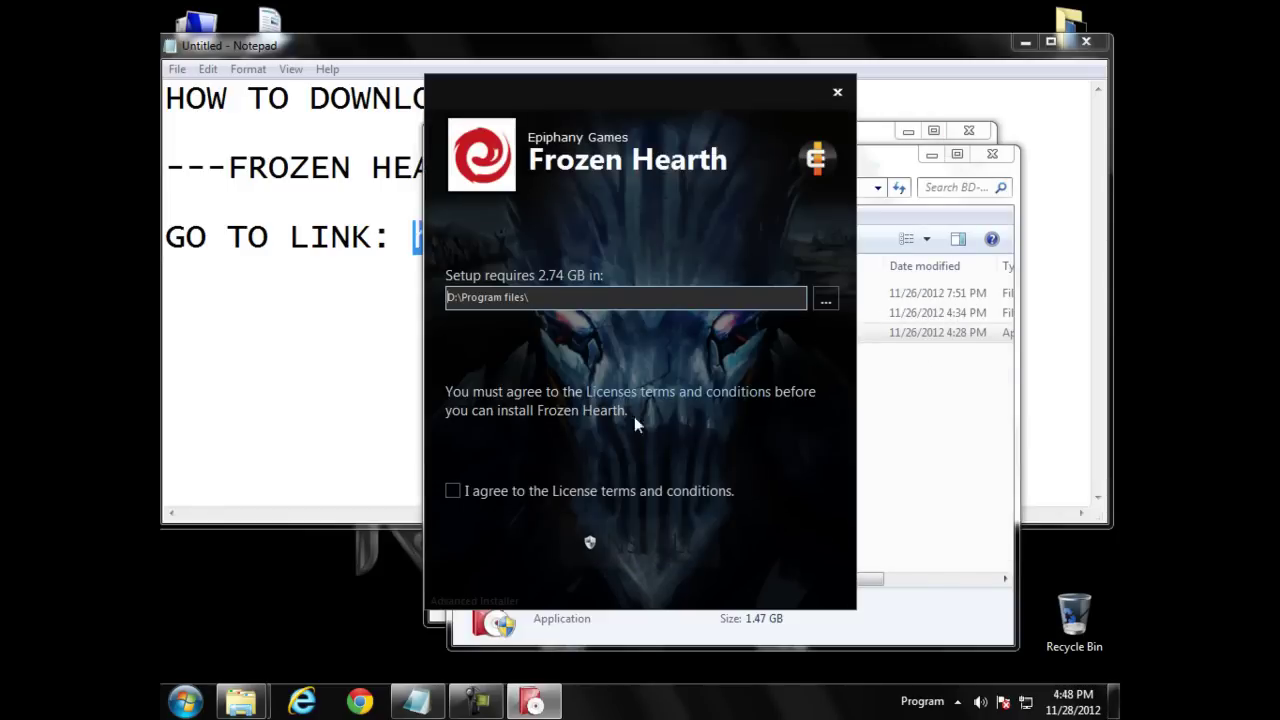
Step: Create a folder named FROZEN HEARTH in D:\Program files using Explorer, then close that window
click(185, 702)
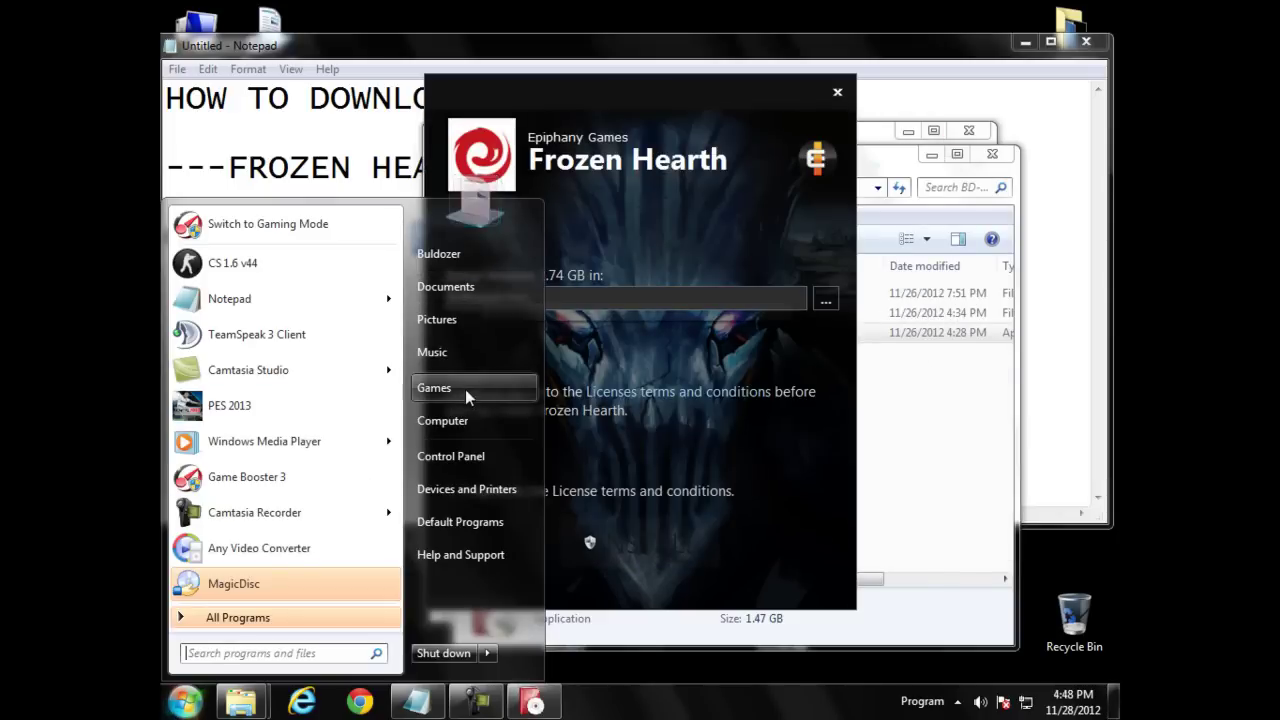
click(456, 420)
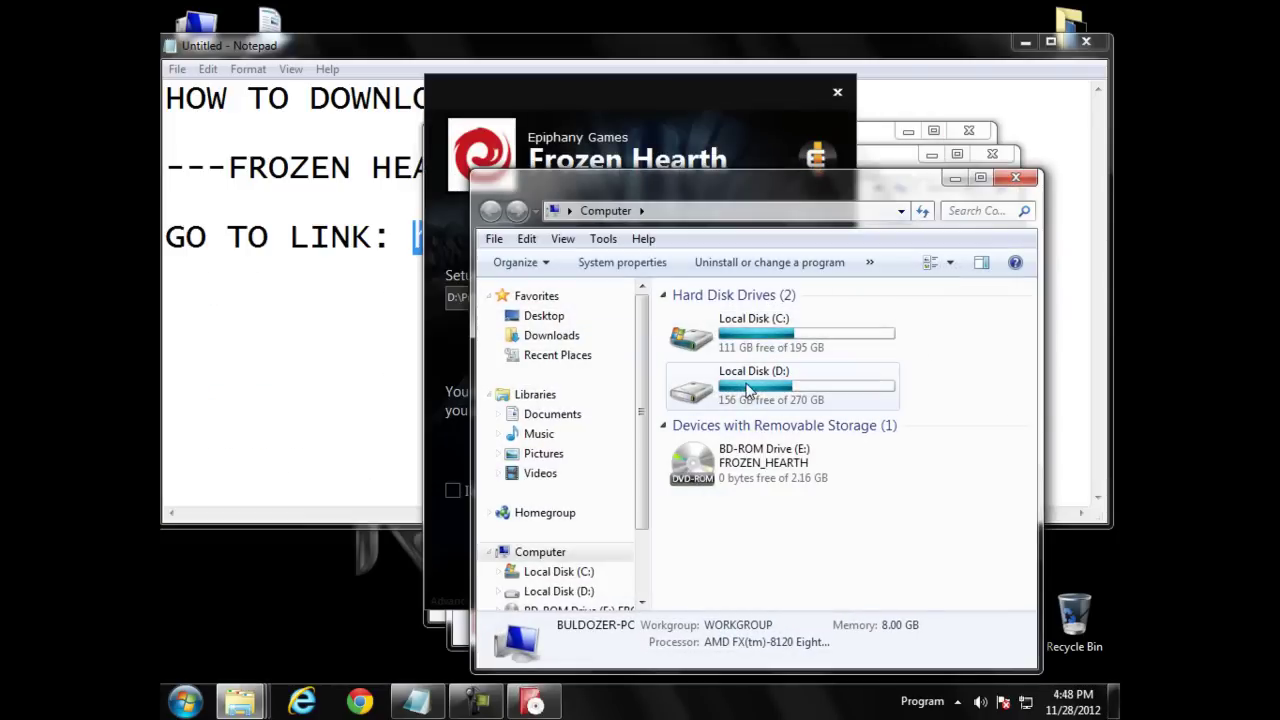
double_click(745, 390)
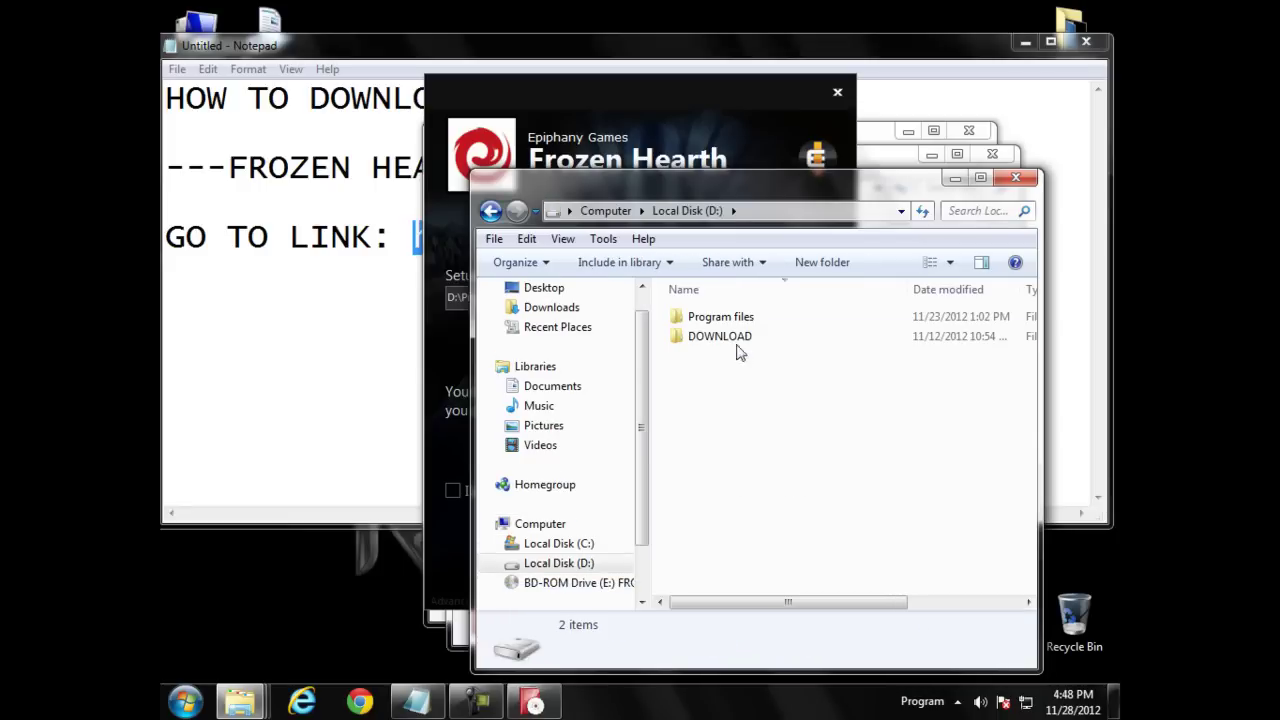
double_click(720, 322)
click(822, 262)
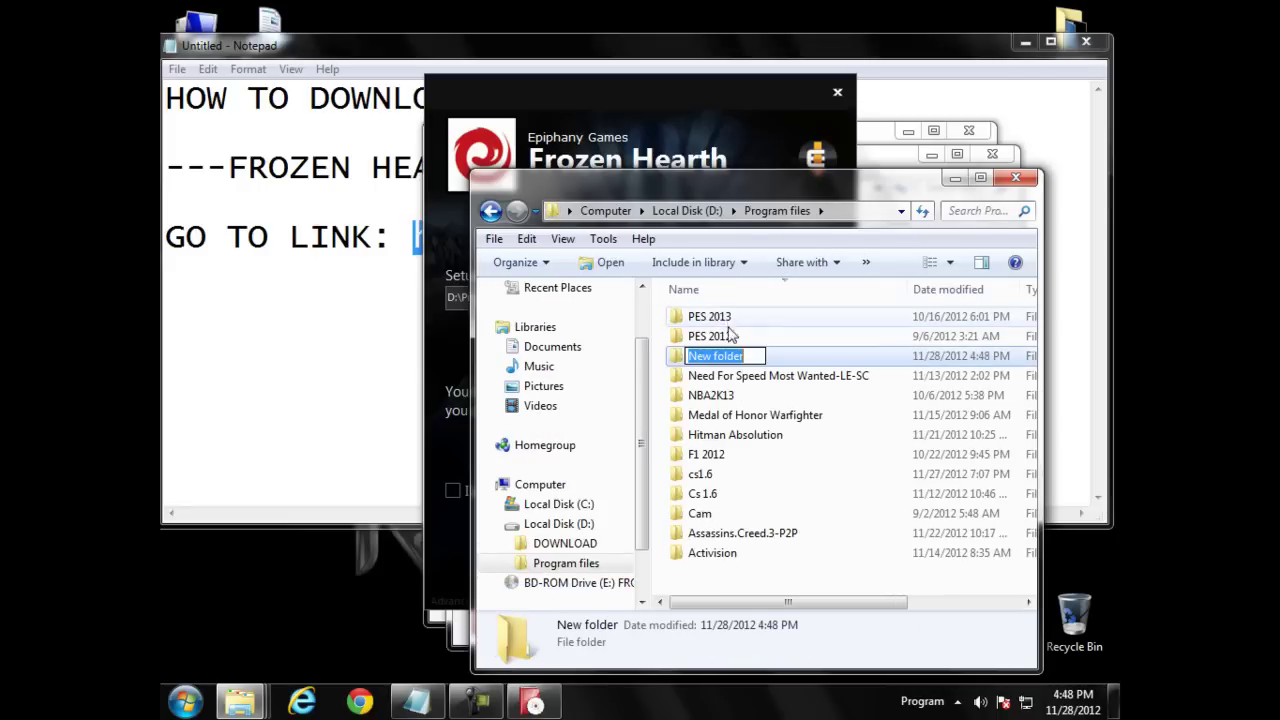
text(FRO)
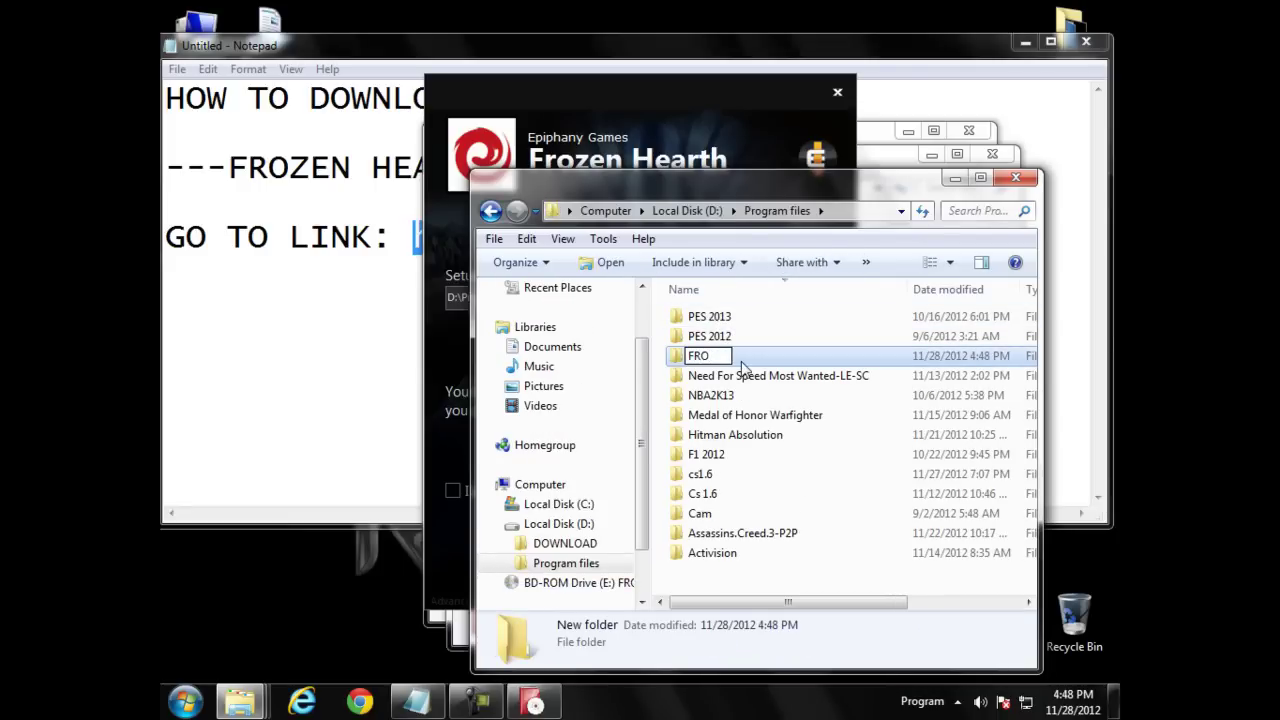
text(ZEN )
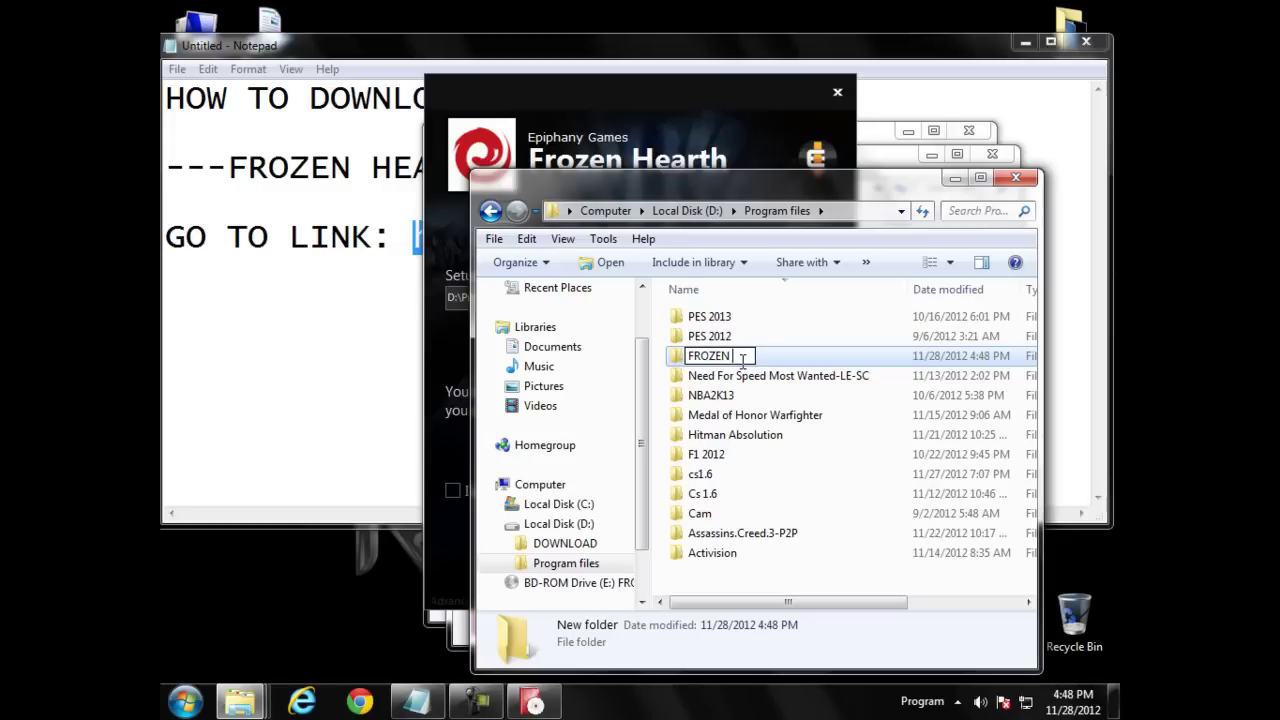
text(HEARTH)
key(Return)
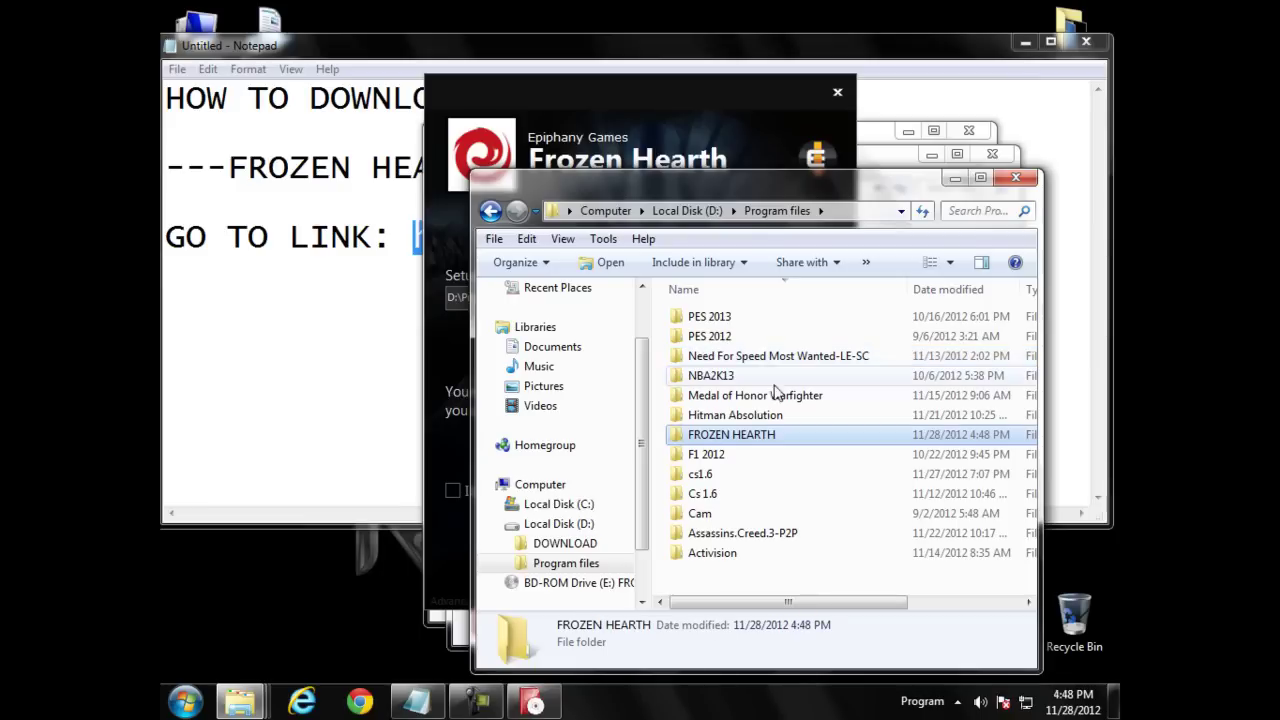
click(1016, 178)
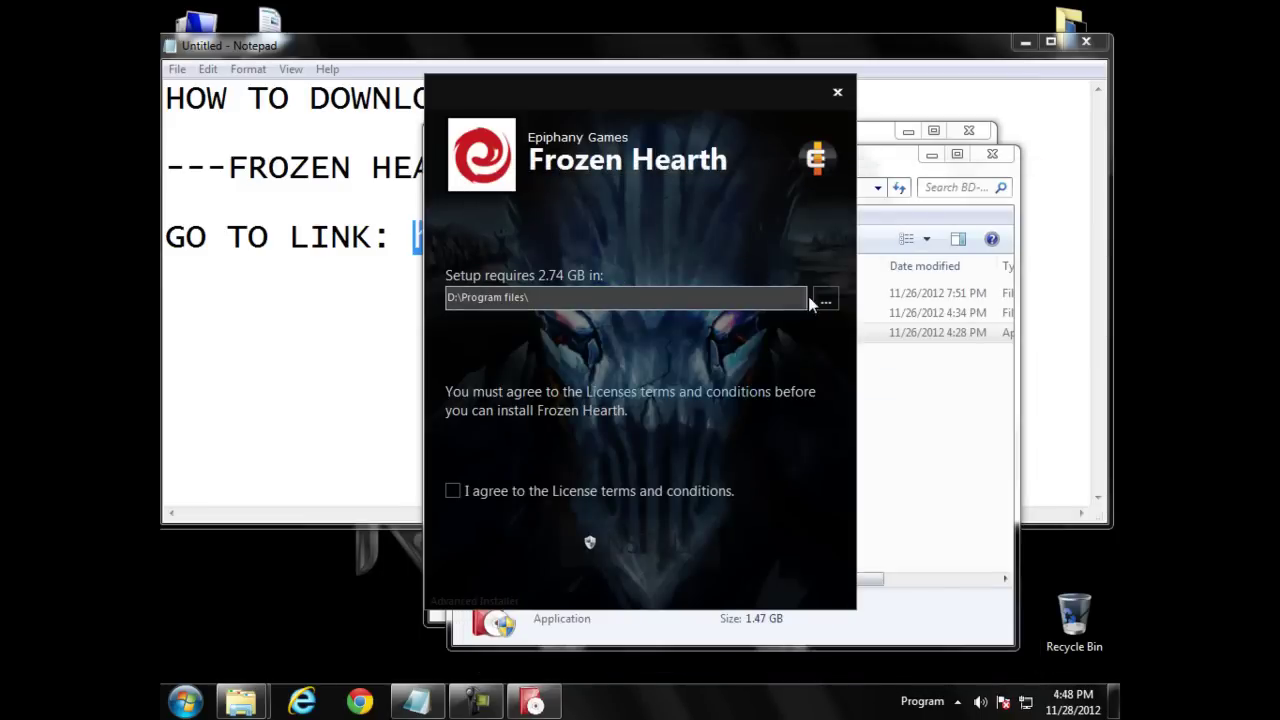
Step: Set the installation location to D:\Program files\FROZEN HEARTH, accept the license terms and start the installation
click(826, 298)
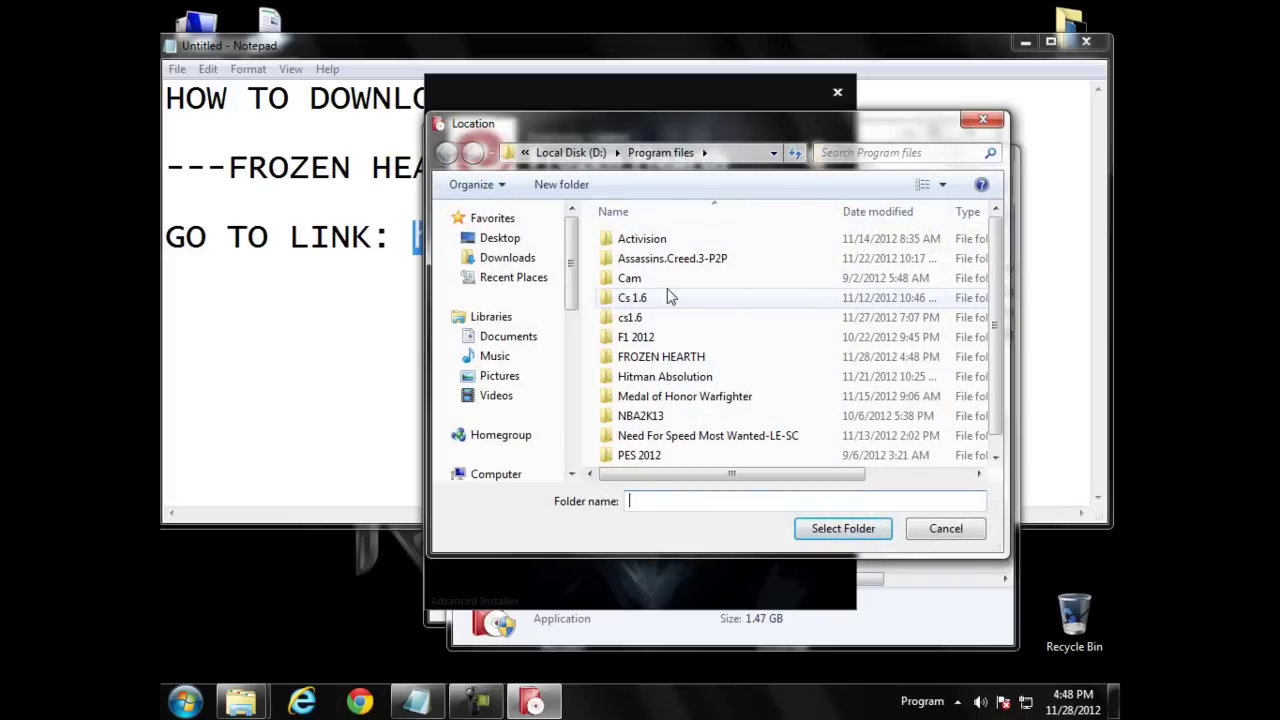
click(655, 358)
click(830, 531)
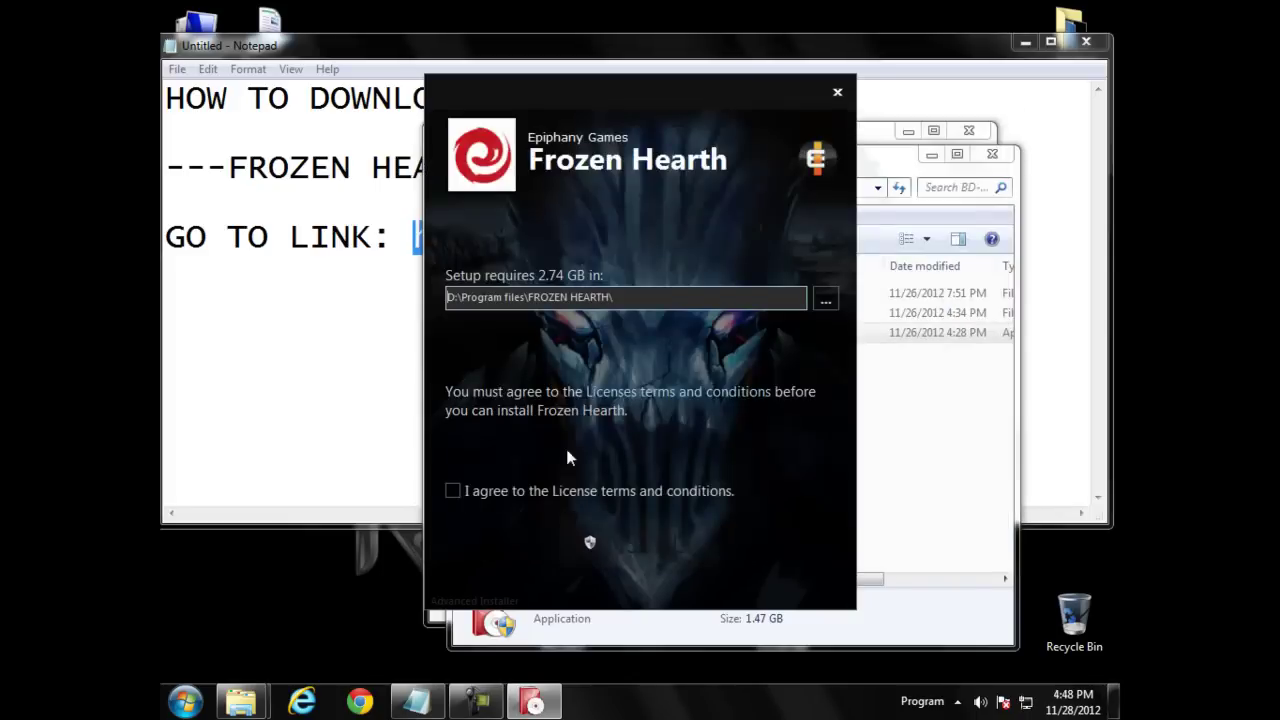
click(525, 495)
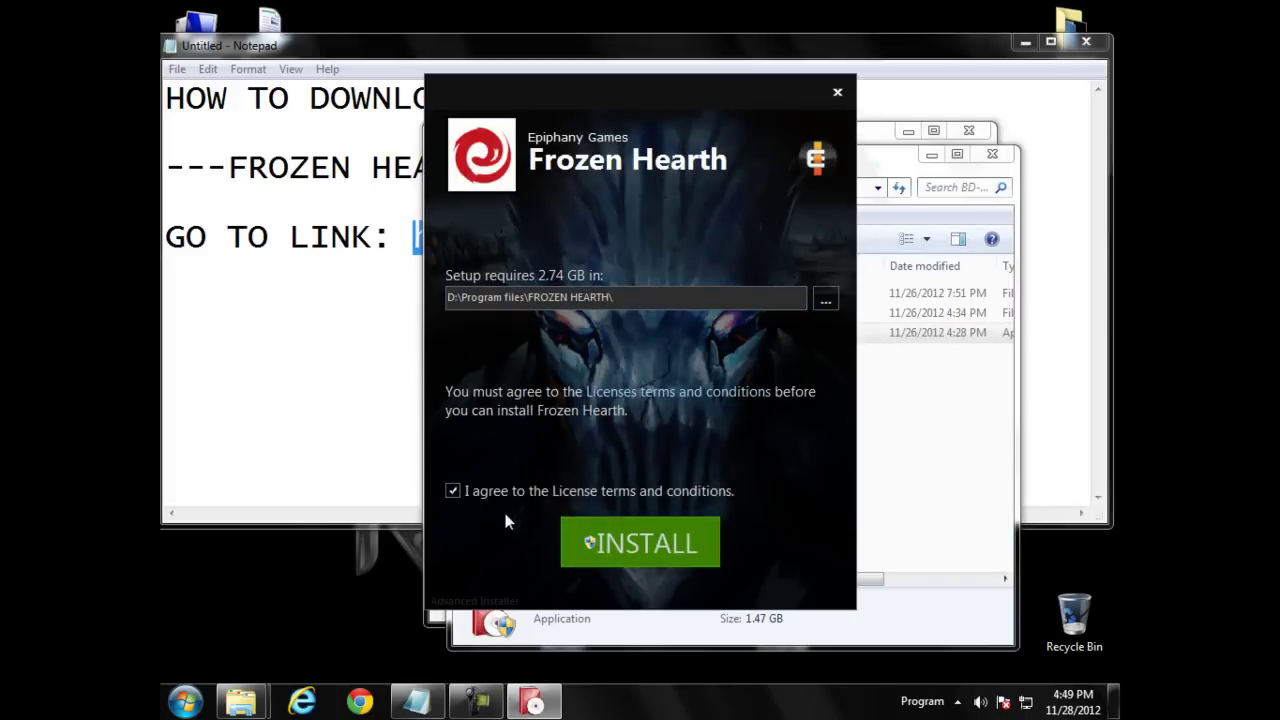
click(650, 545)
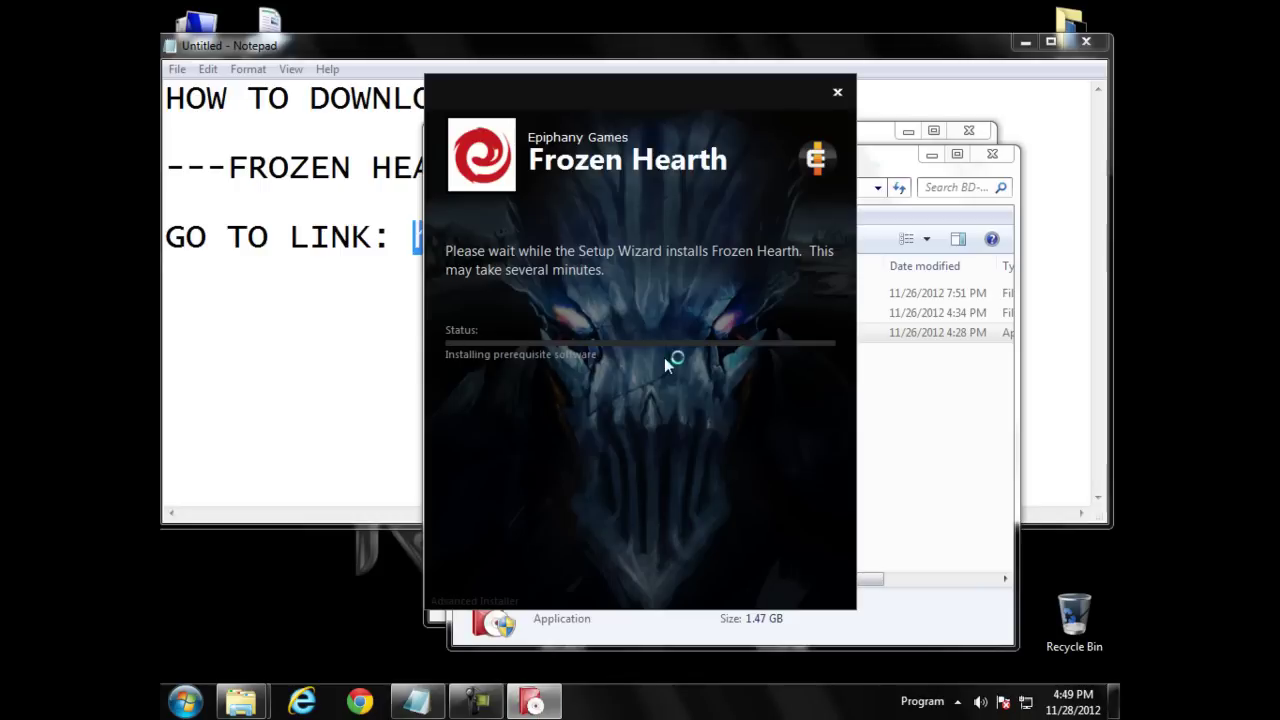
Step: Close the two remaining Explorer windows and move the installer window slightly higher on the desktop
click(992, 154)
click(978, 131)
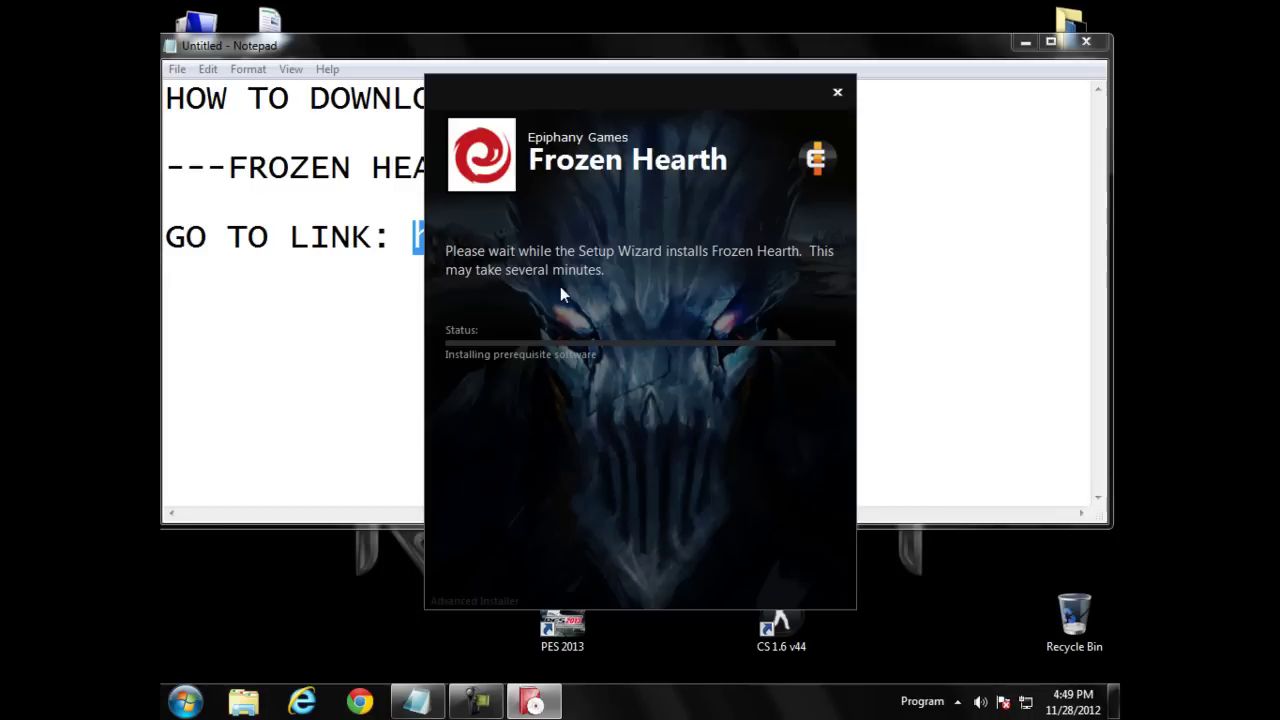
drag(629, 93, 633, 53)
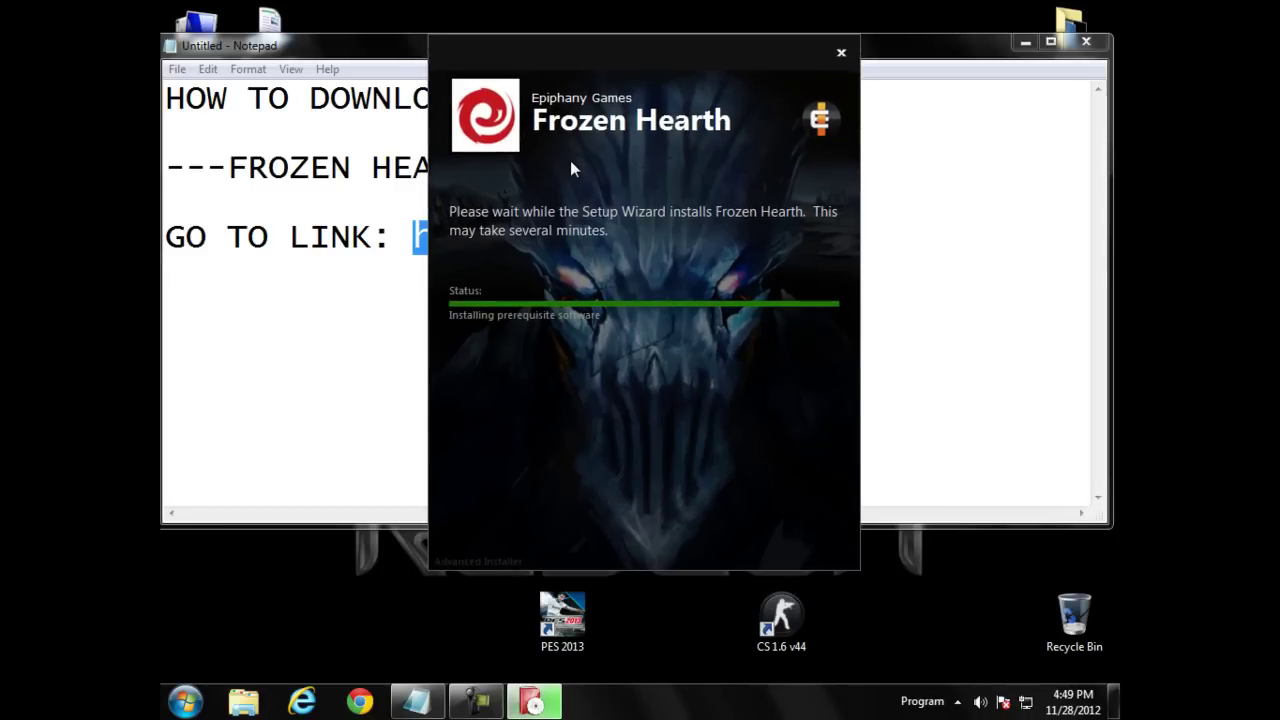
mouse_move(533, 697)
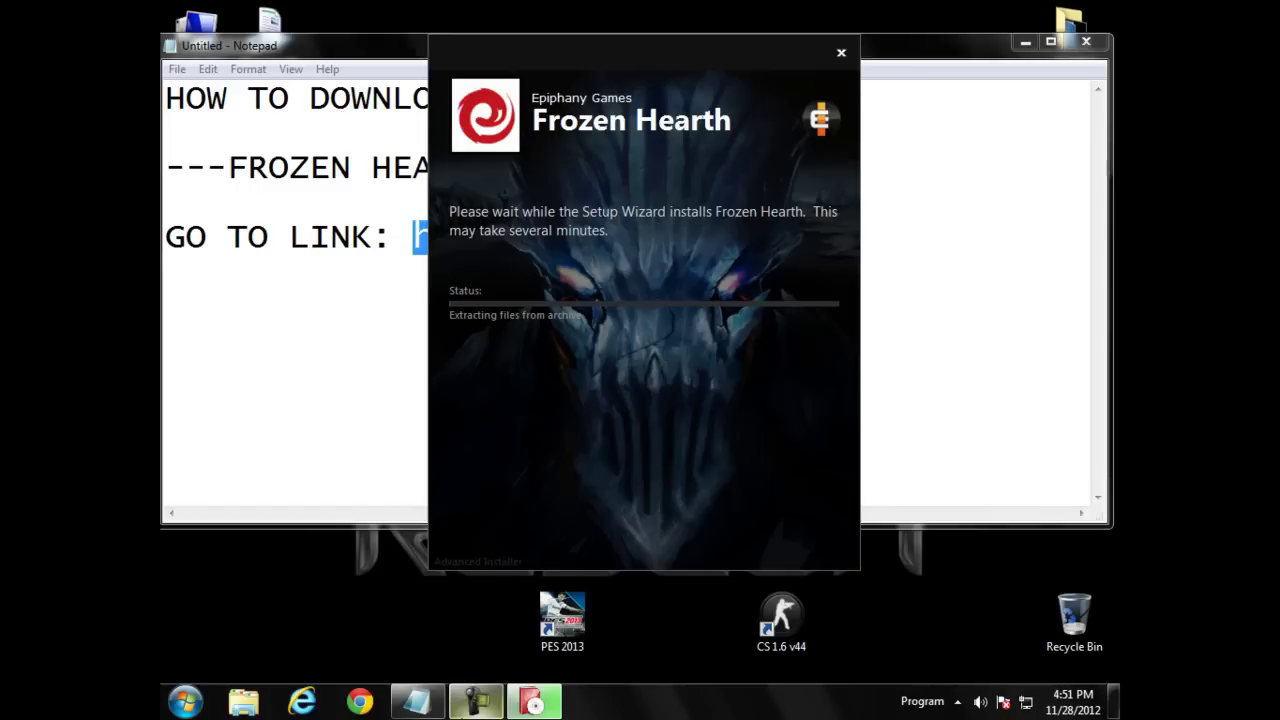
click(476, 701)
click(1031, 612)
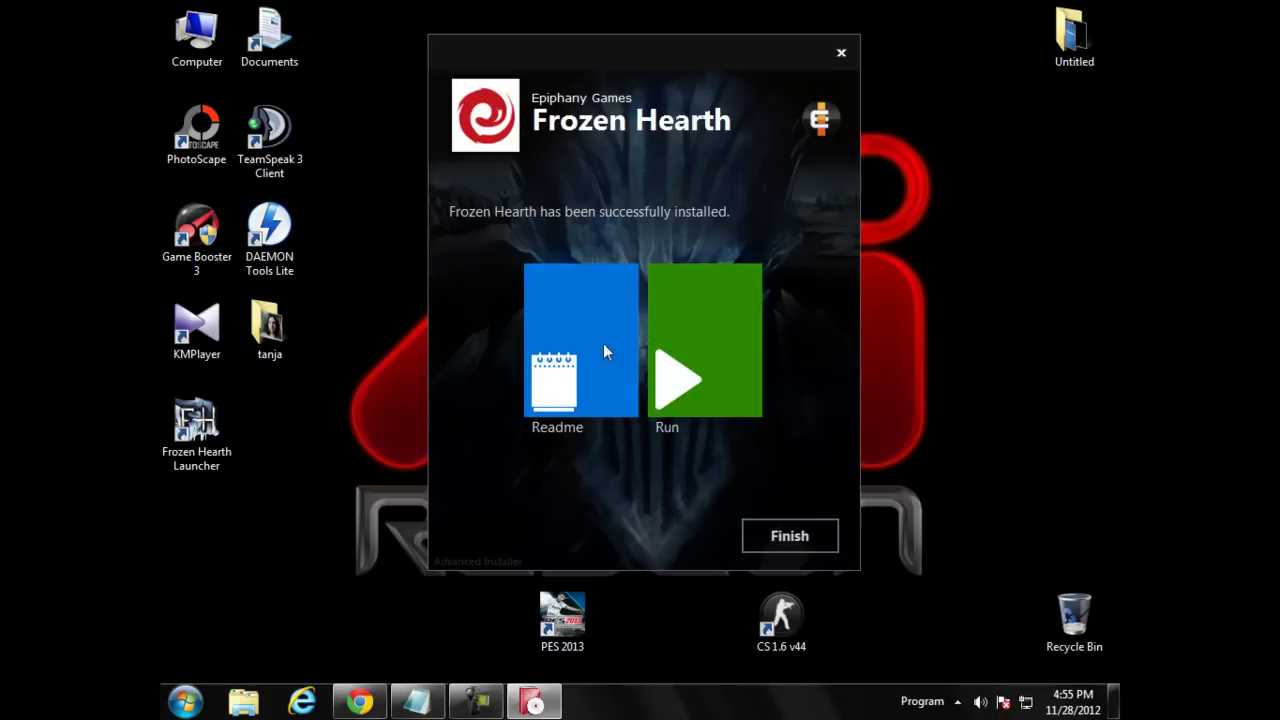
Step: Finish the Frozen Hearth setup without running the game and open Computer from the desktop
click(785, 535)
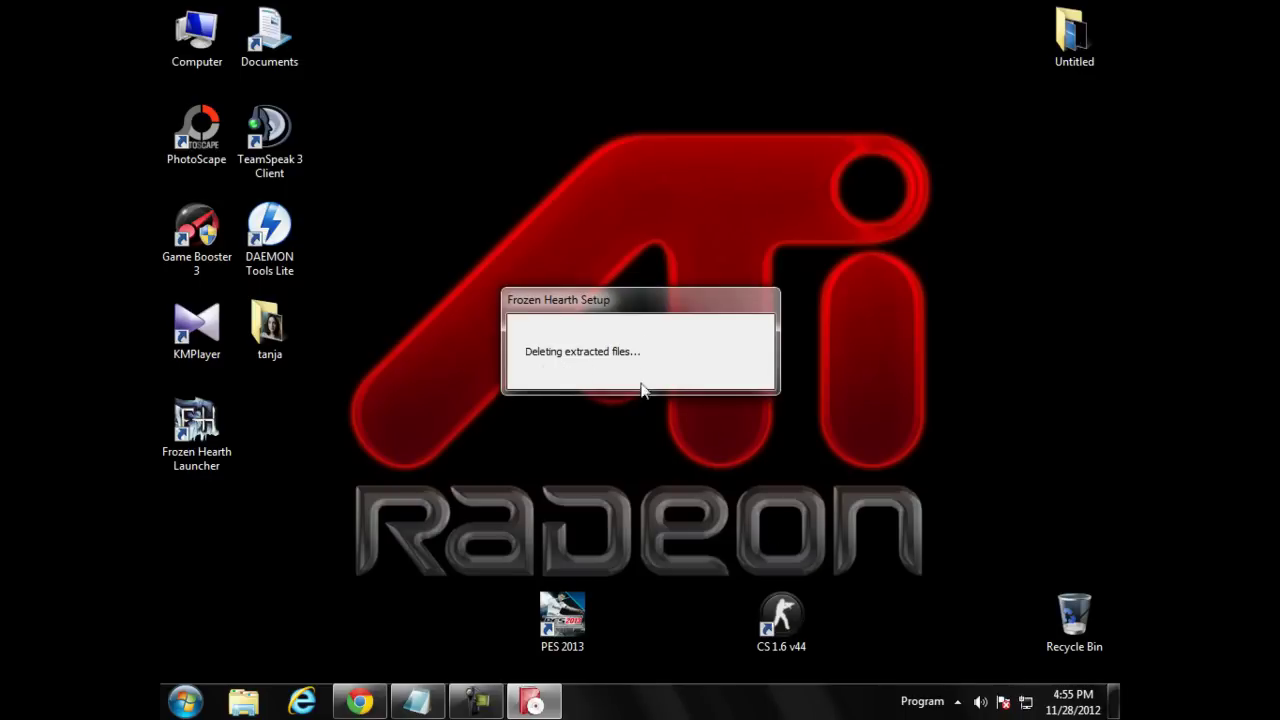
double_click(218, 70)
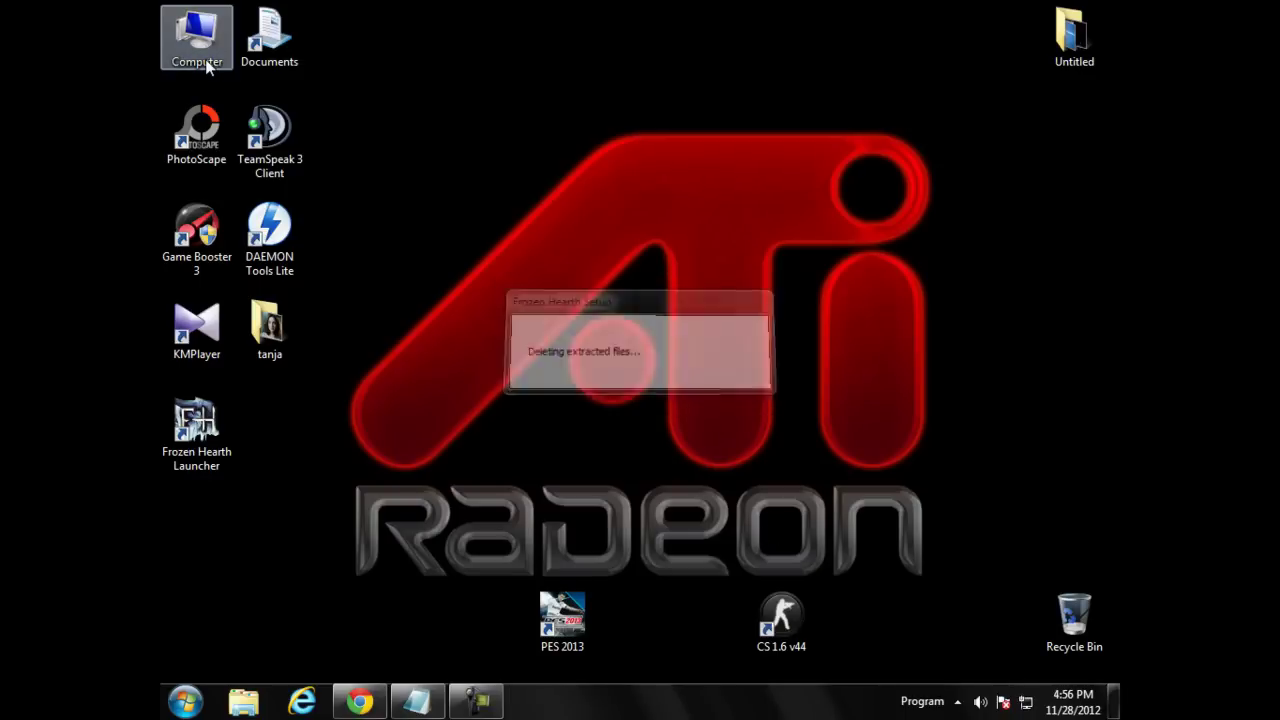
Step: Copy the FrozenHearth application from the Crack folder on BD-ROM Drive (E:), then close the Explorer window
click(698, 422)
right_click(692, 432)
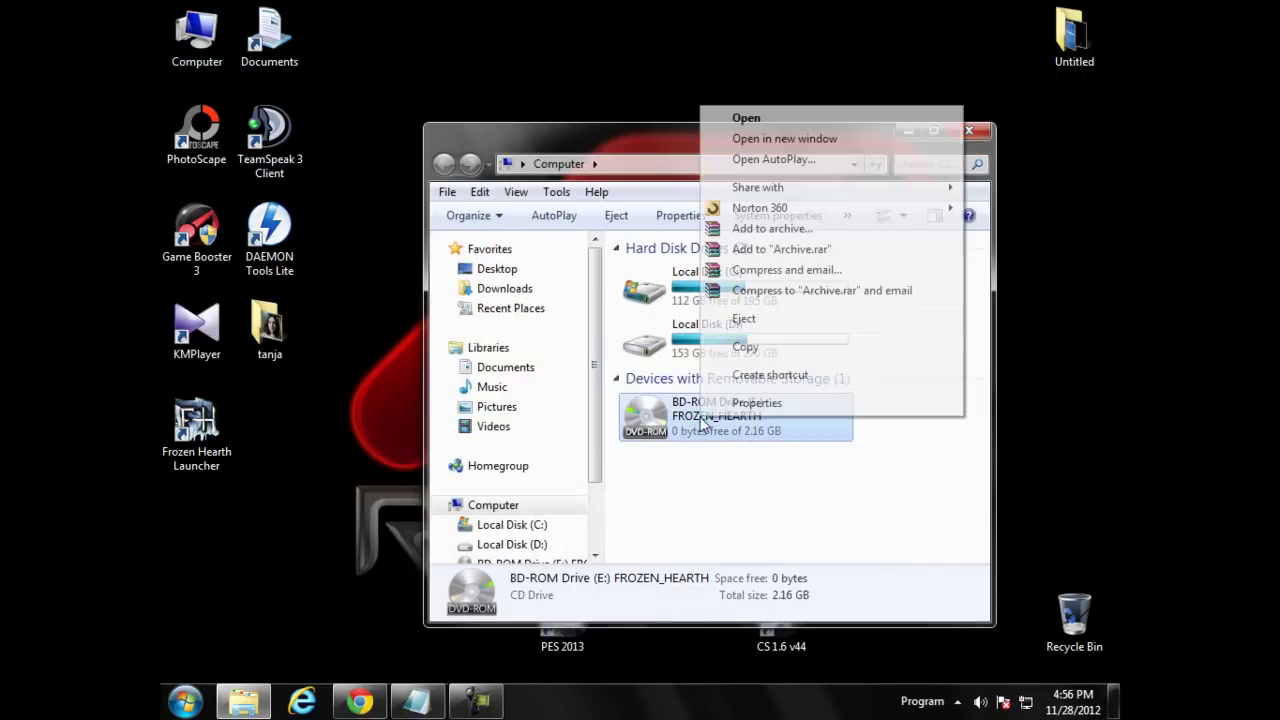
click(746, 118)
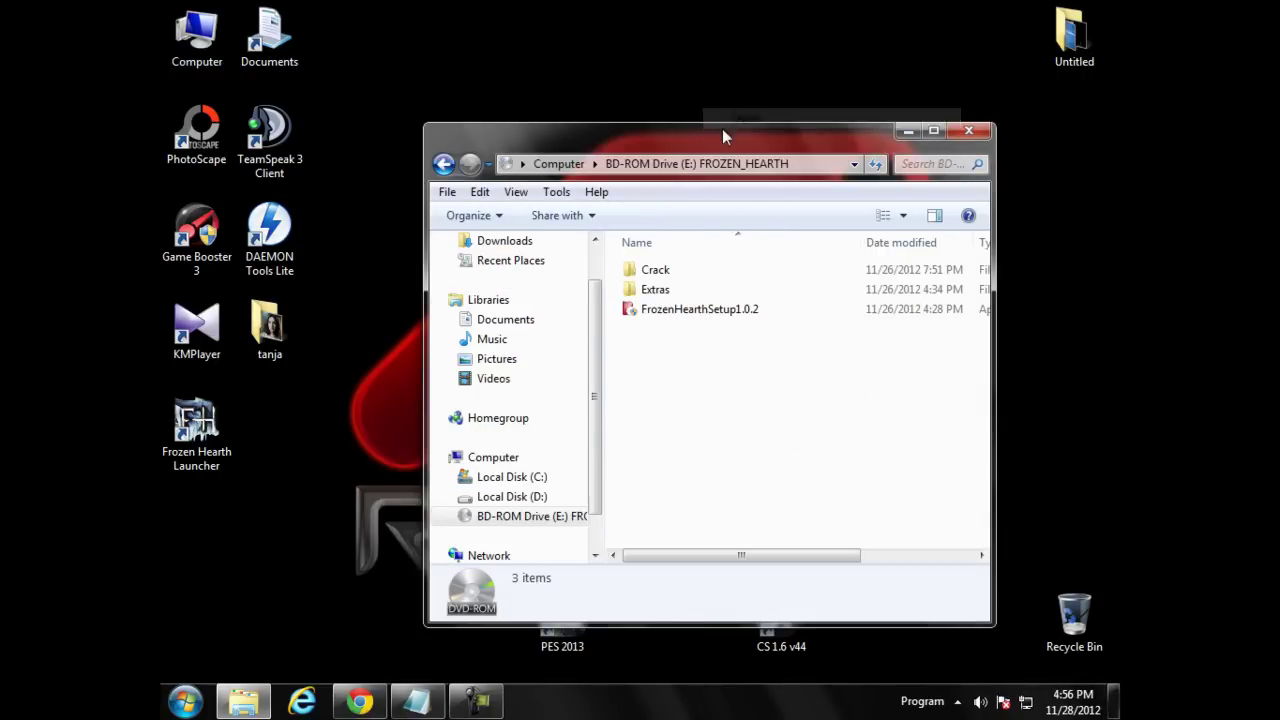
click(668, 276)
double_click(668, 276)
click(660, 270)
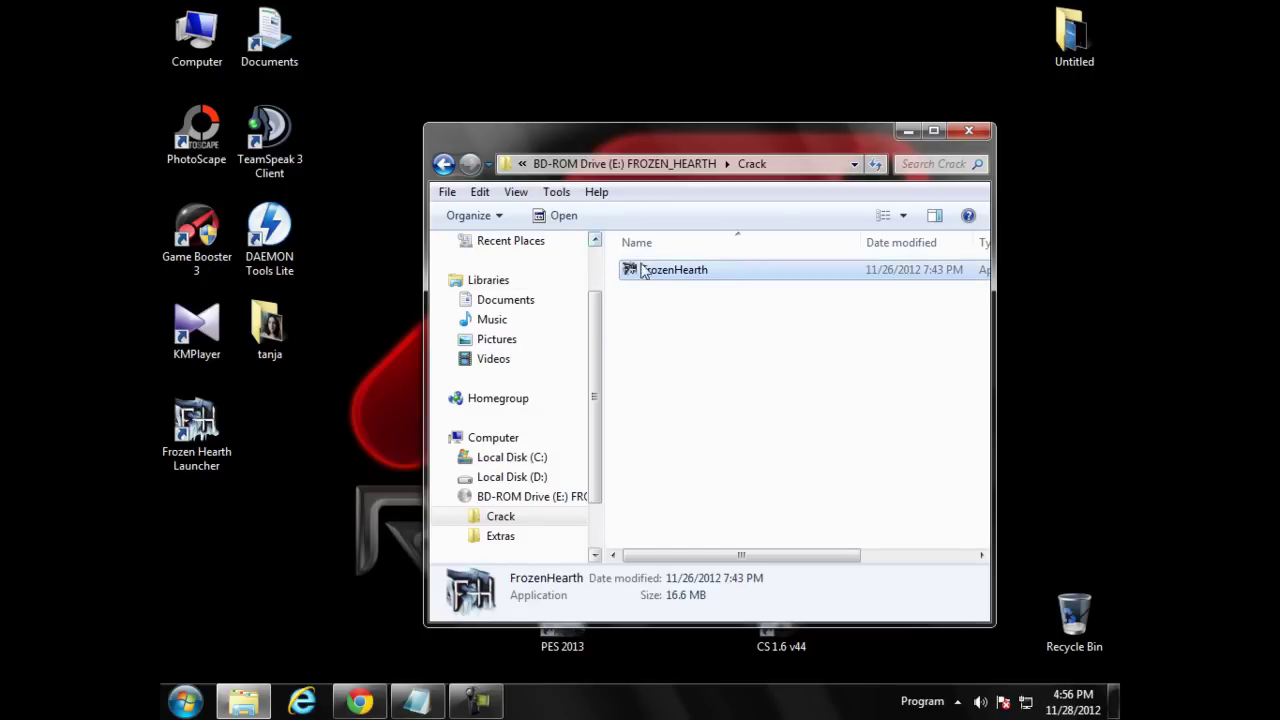
right_click(690, 277)
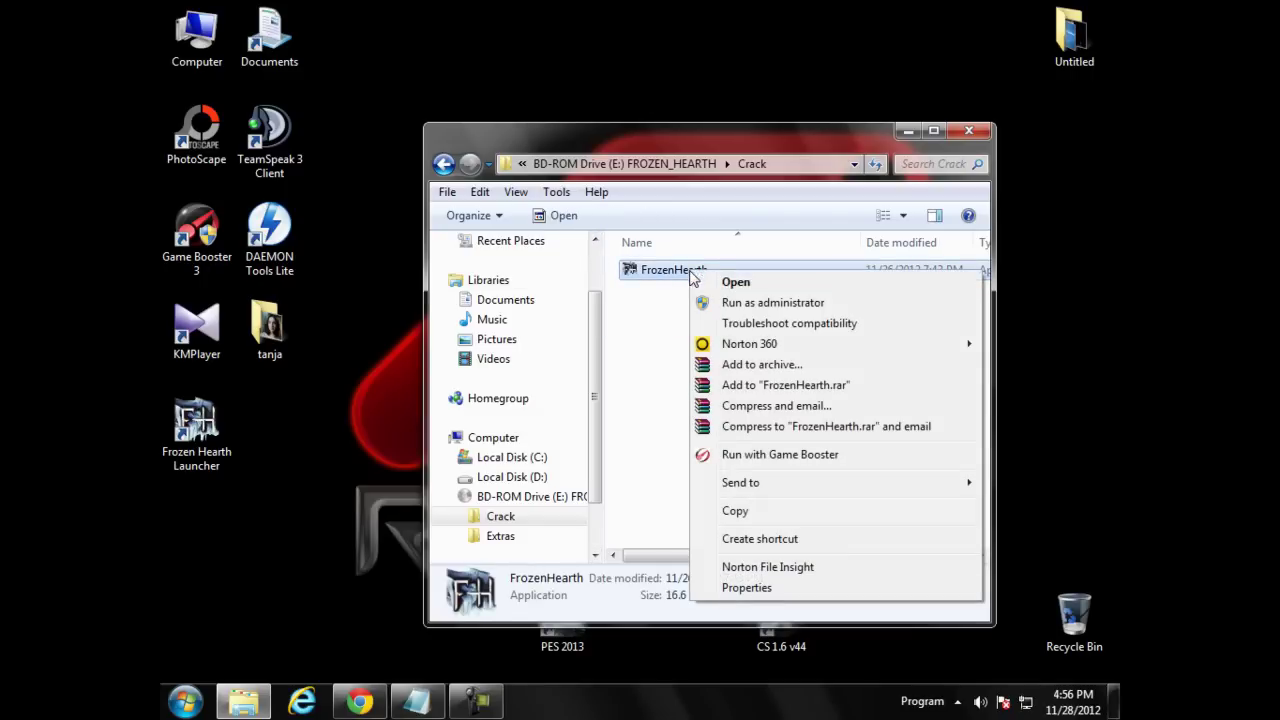
click(737, 511)
click(968, 131)
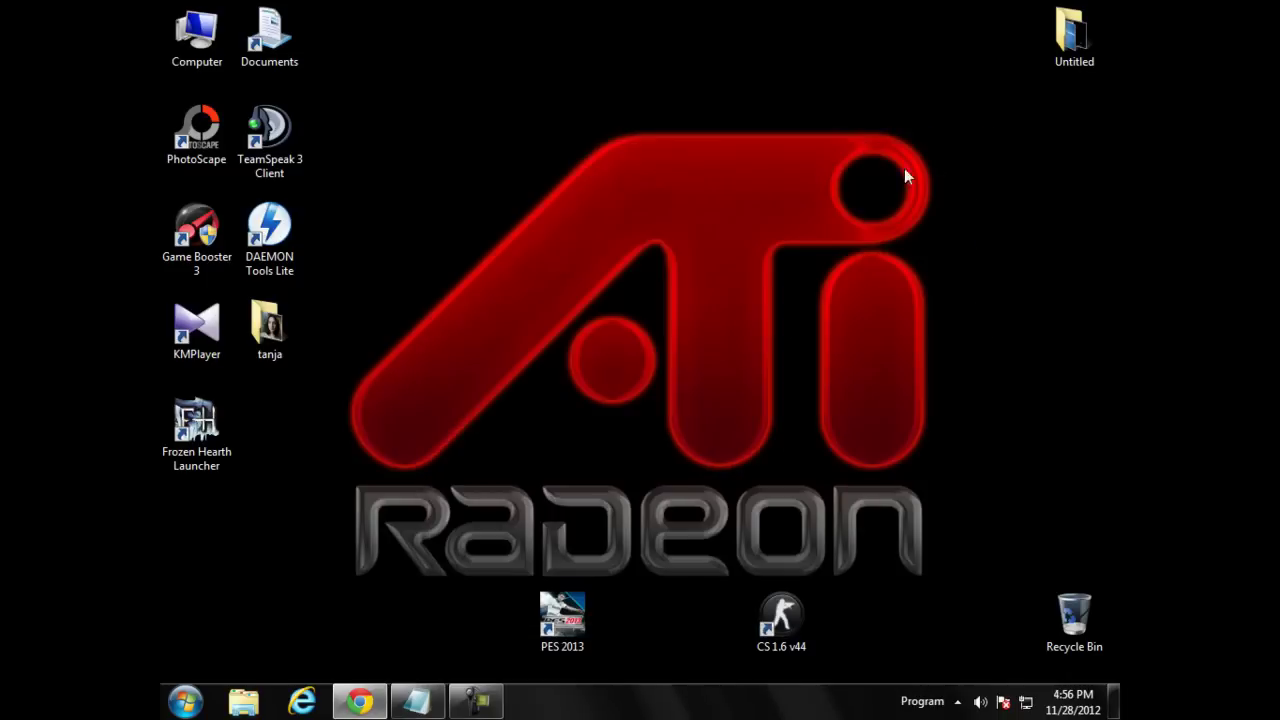
Step: Open the folder D:\Program files\FROZEN HEARTH in a new Explorer window from the desktop
double_click(212, 52)
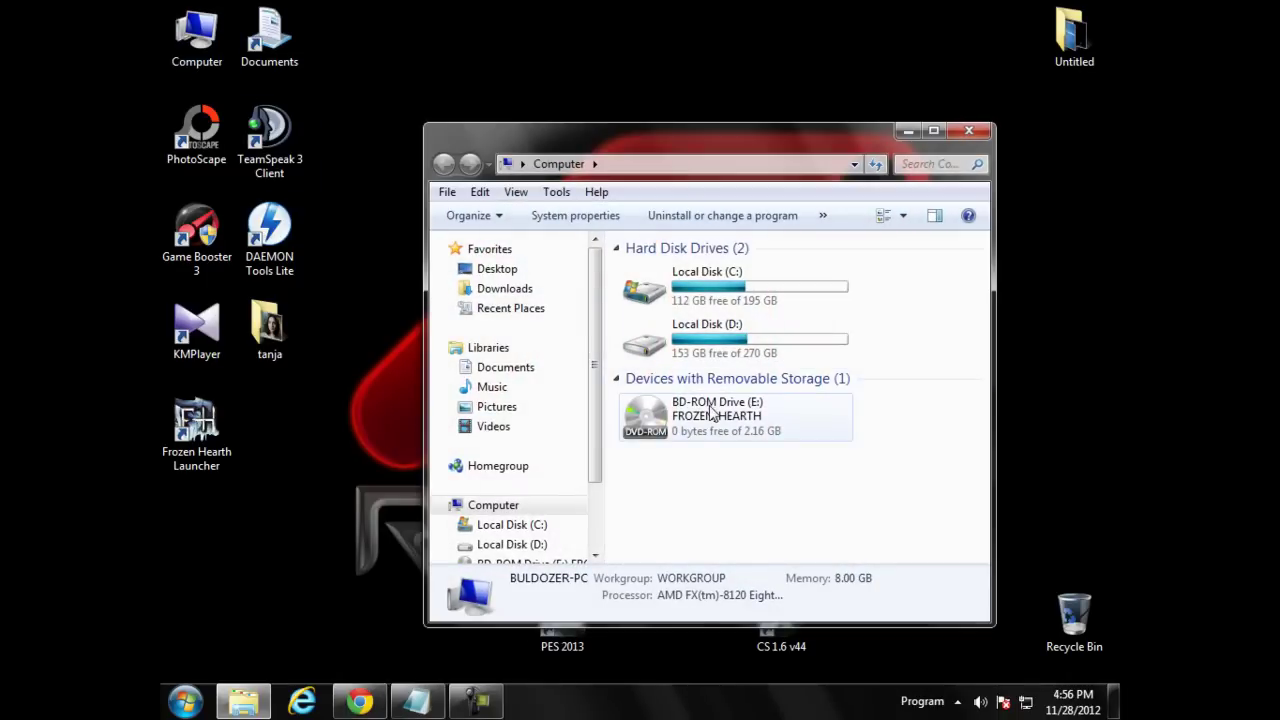
click(718, 357)
double_click(718, 357)
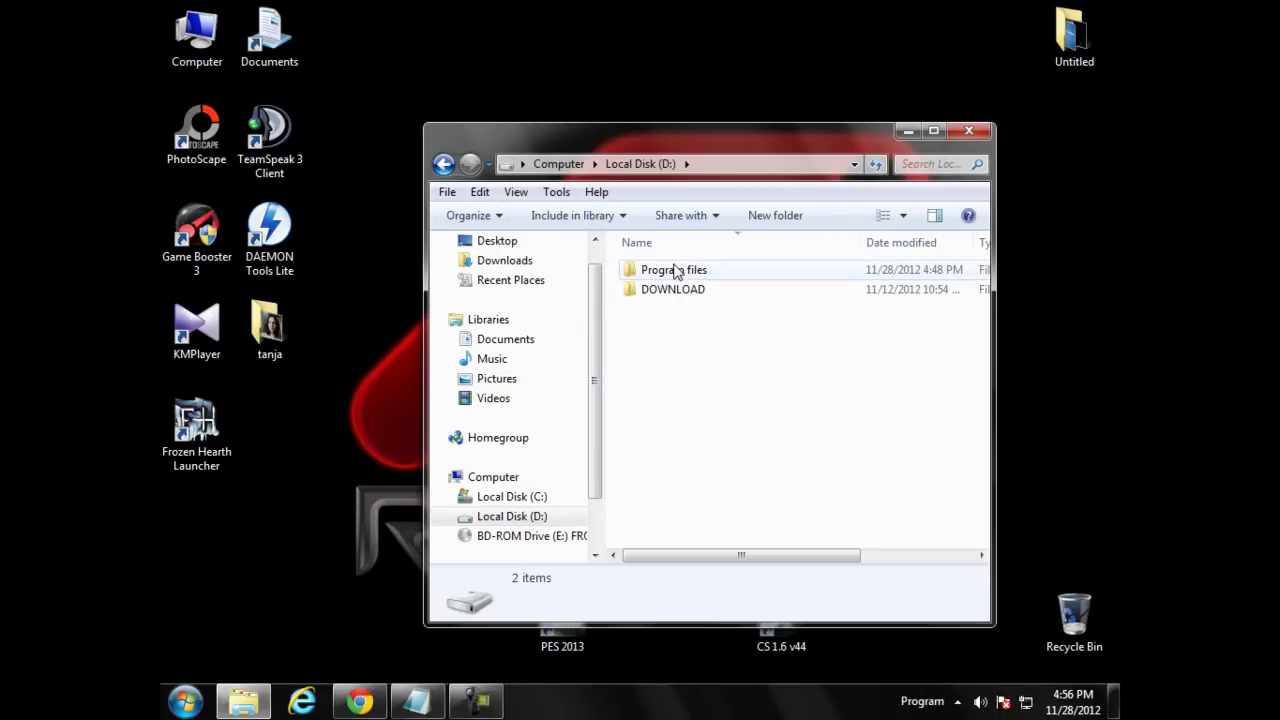
click(676, 272)
double_click(676, 272)
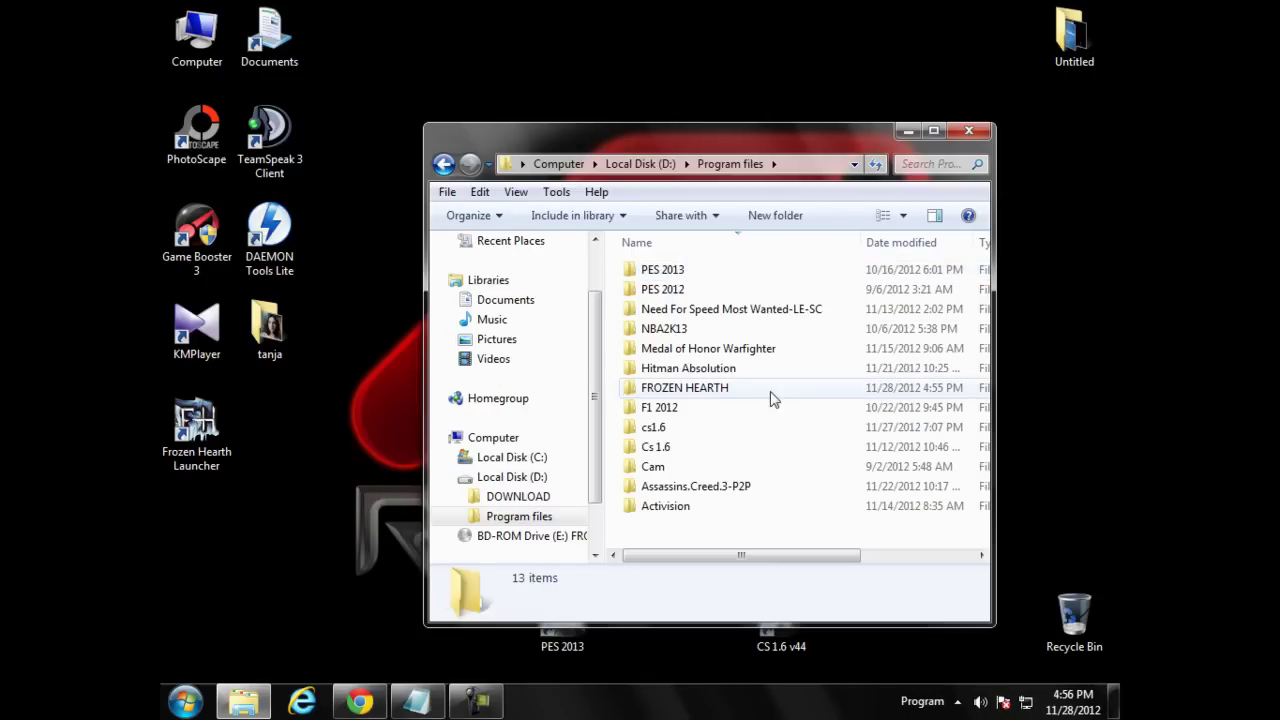
double_click(716, 393)
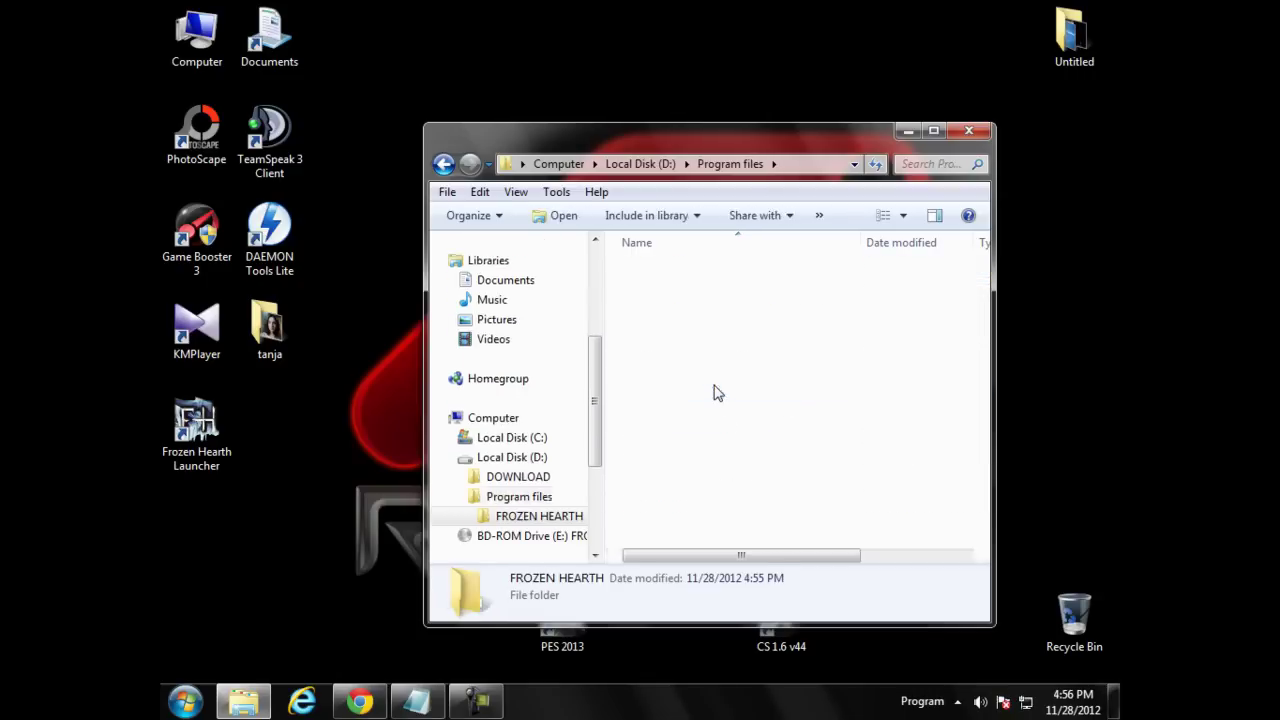
Step: Locate the Frozen Hearth Launcher shortcut's target through its properties and paste the copied FrozenHearth application into that folder
right_click(186, 438)
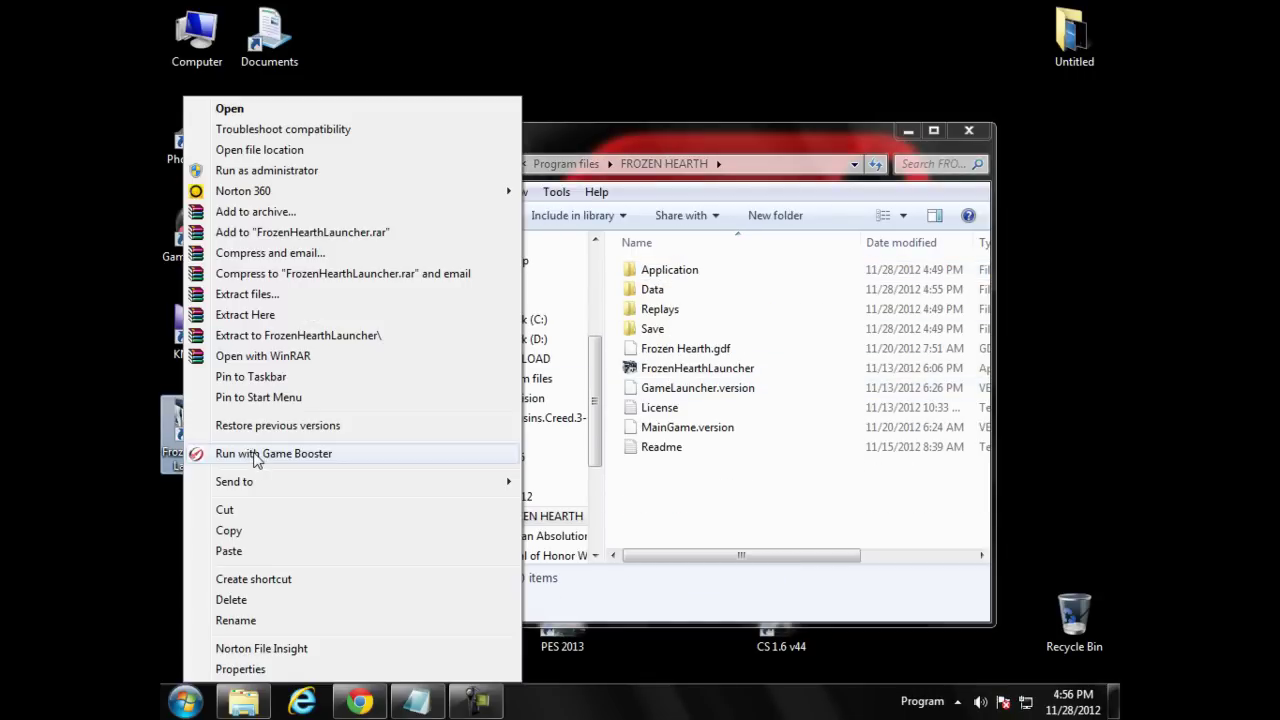
click(300, 668)
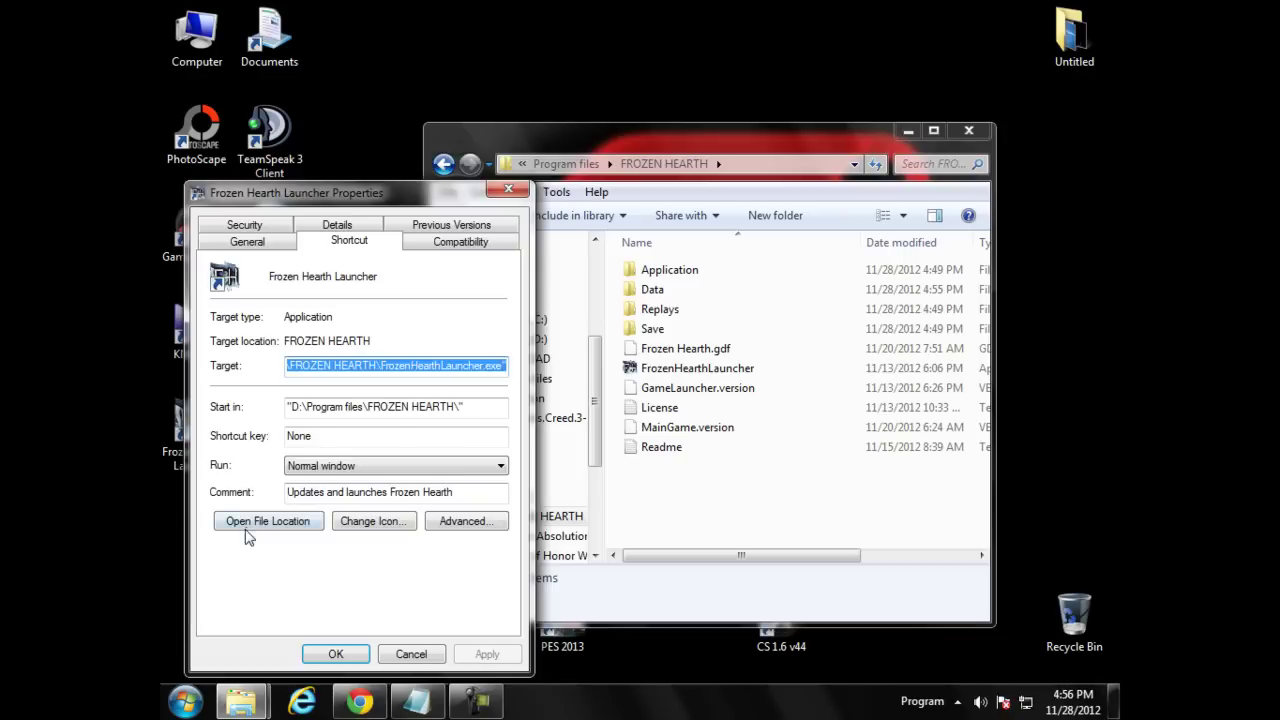
click(268, 521)
click(411, 654)
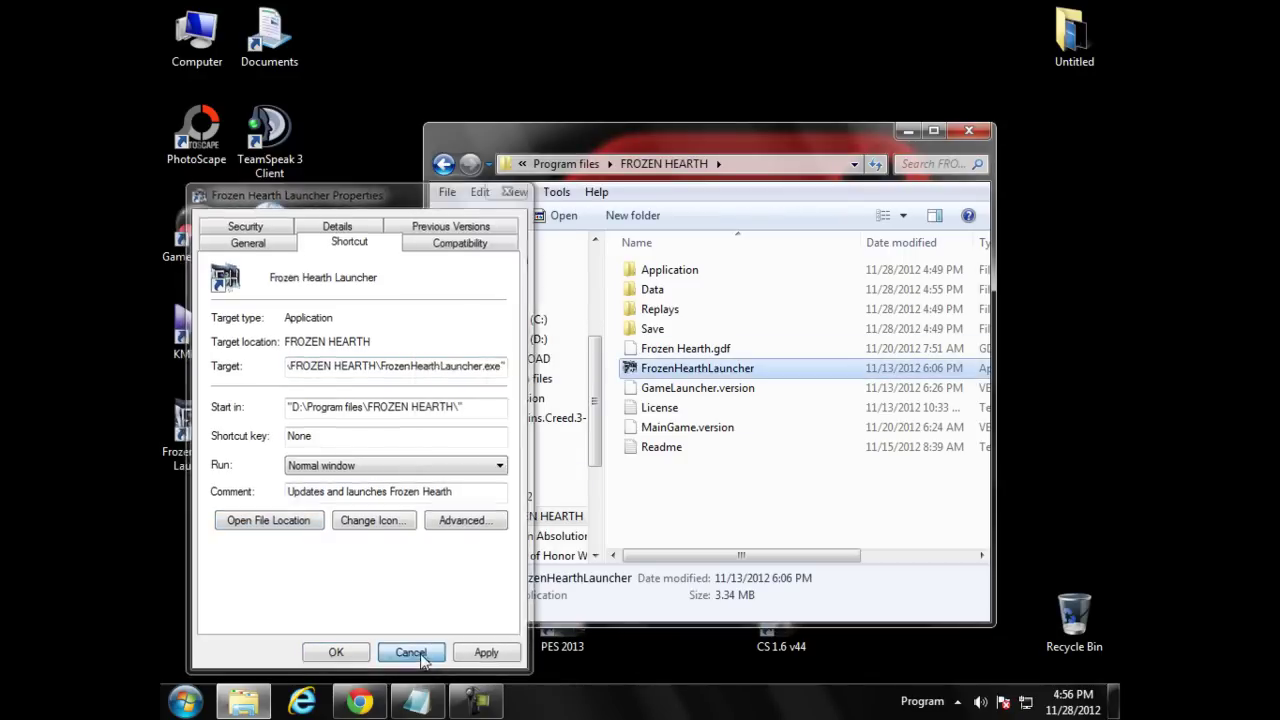
right_click(690, 466)
click(769, 327)
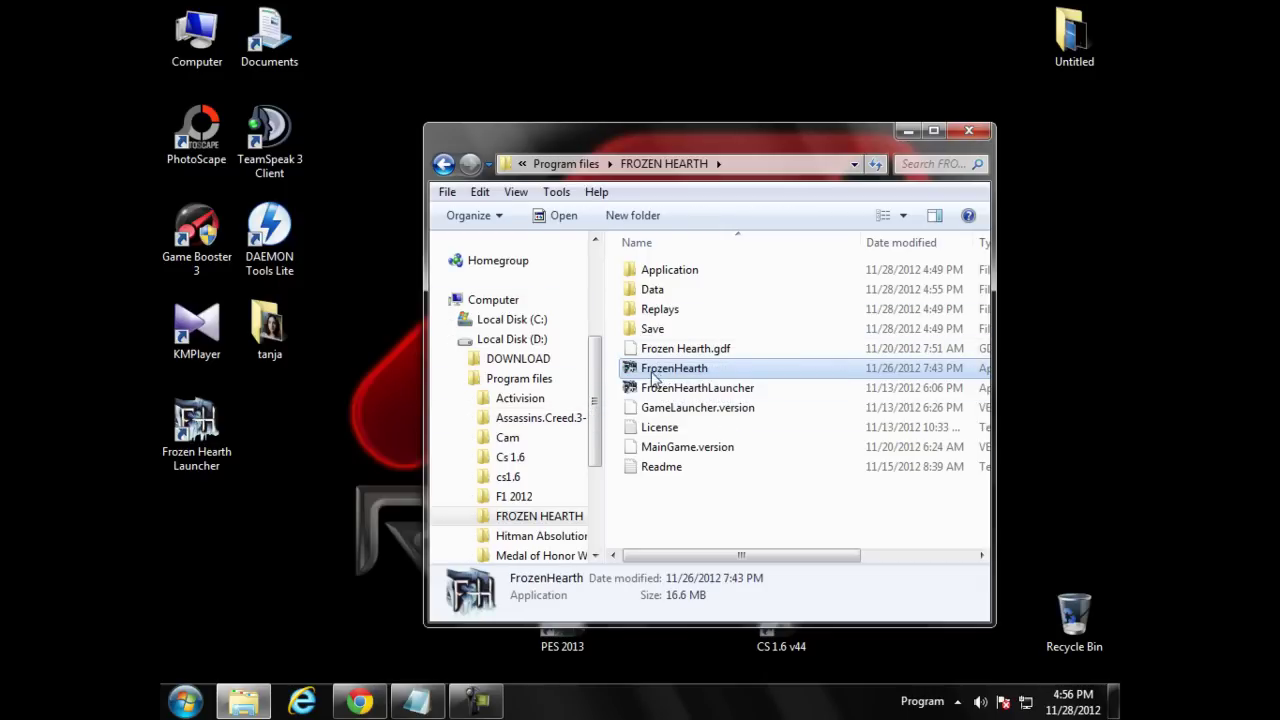
Step: Run FrozenHearthLauncher from the game folder, view its performance page and close the launcher
click(688, 388)
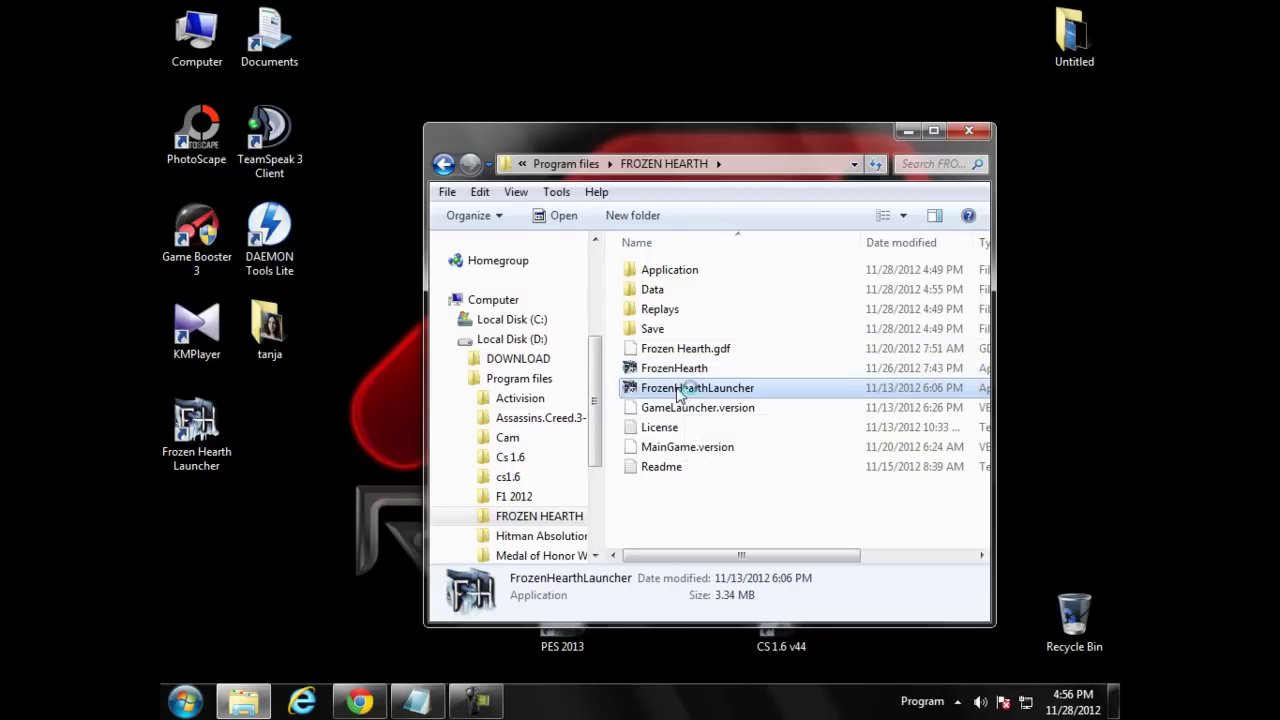
double_click(760, 388)
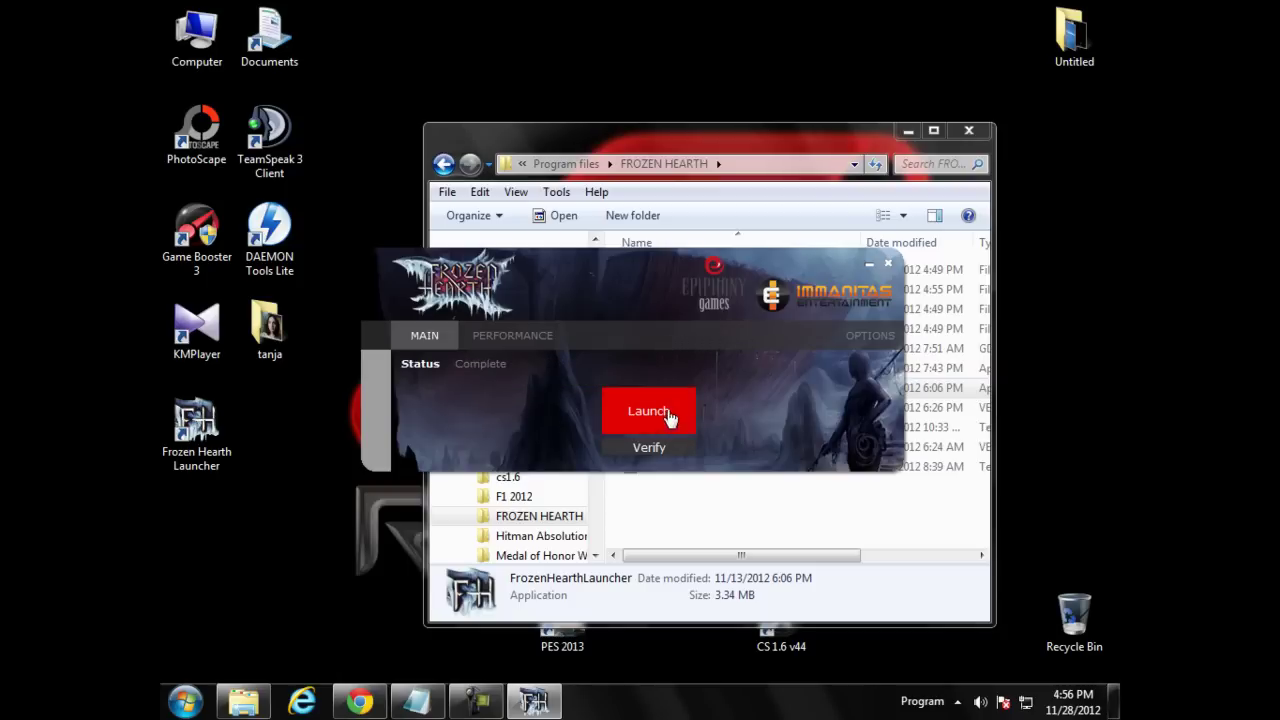
click(530, 338)
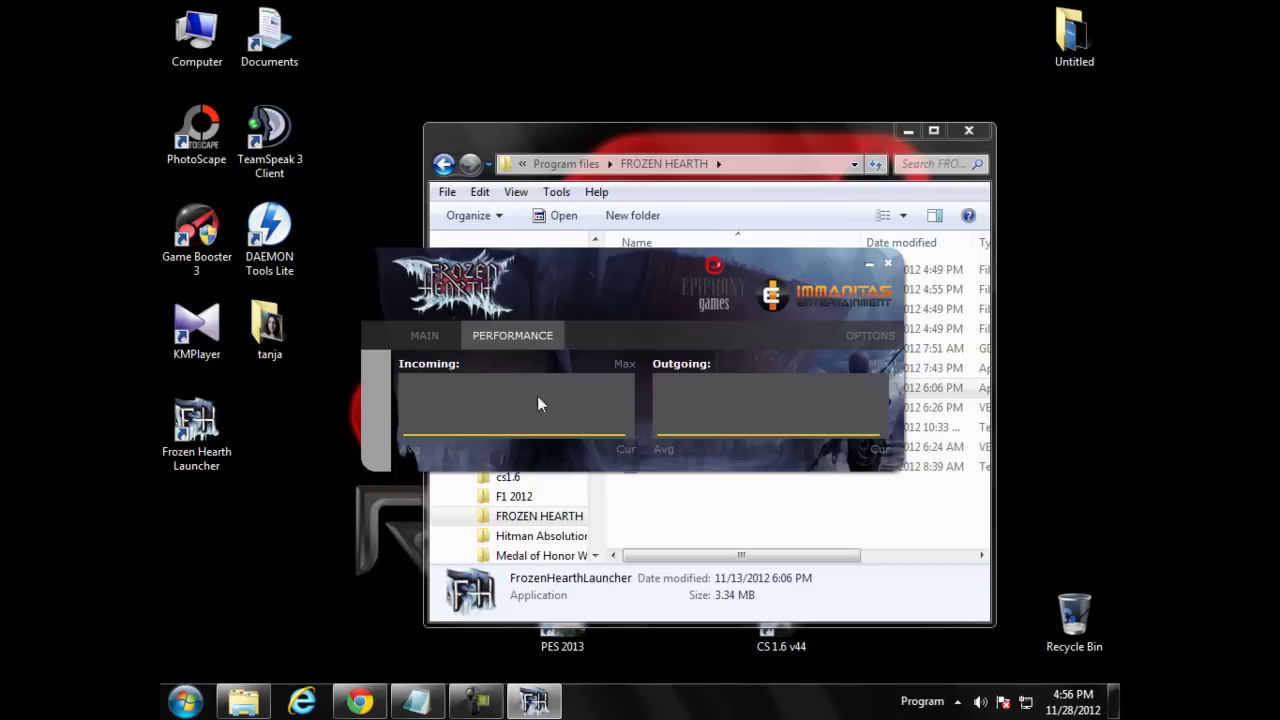
click(887, 264)
Step: Switch to the Notepad note and add the line "subscribe my channel :D" below the link, separated by a blank line
click(417, 702)
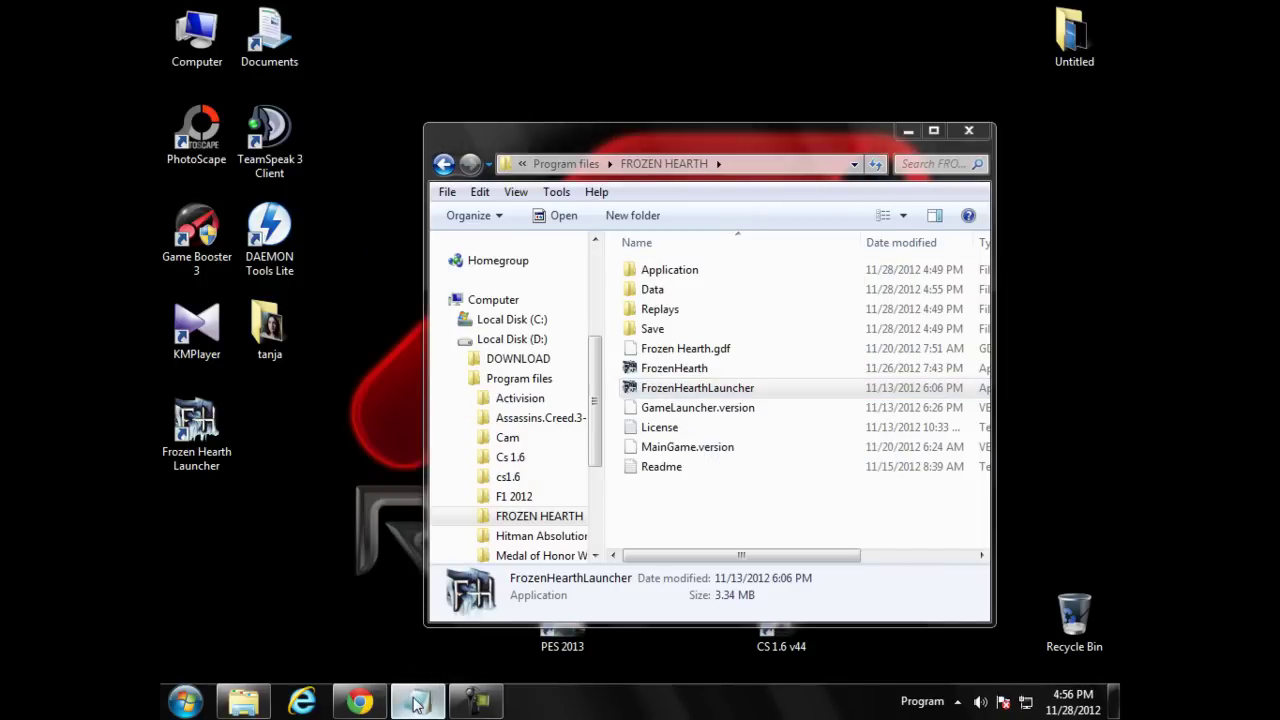
click(897, 237)
key(Return)
key(Return)
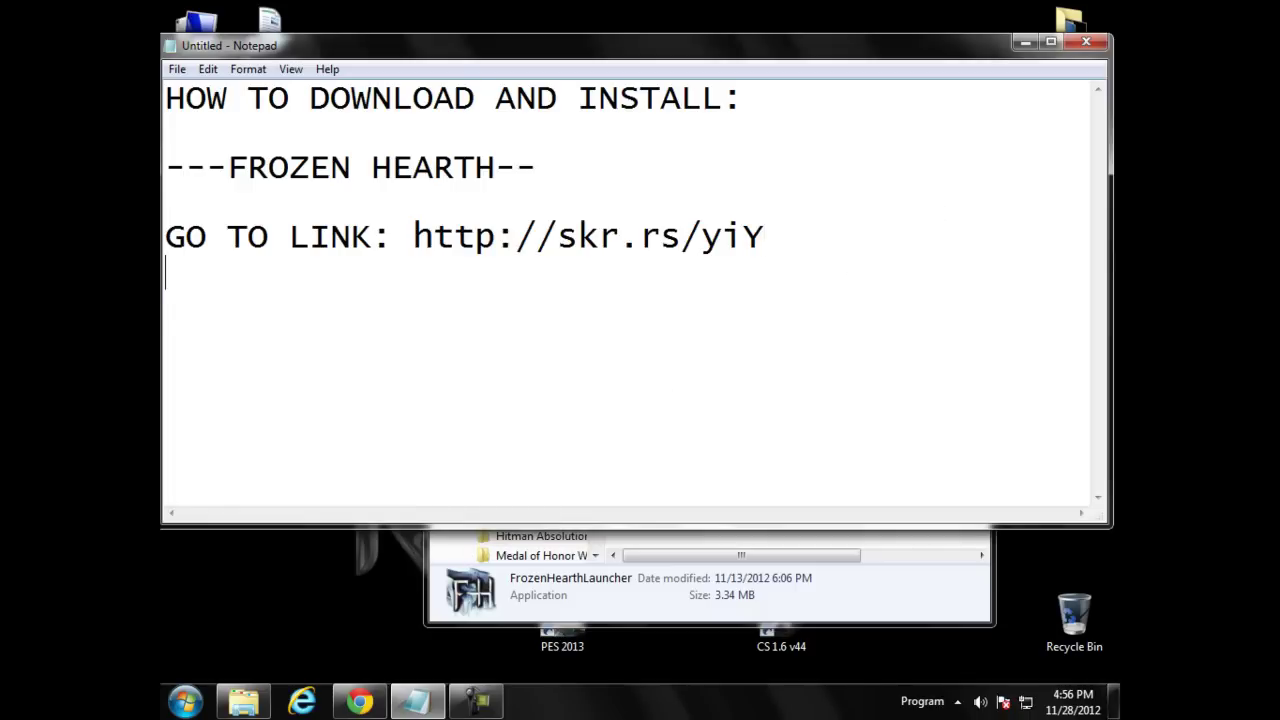
text(subsc)
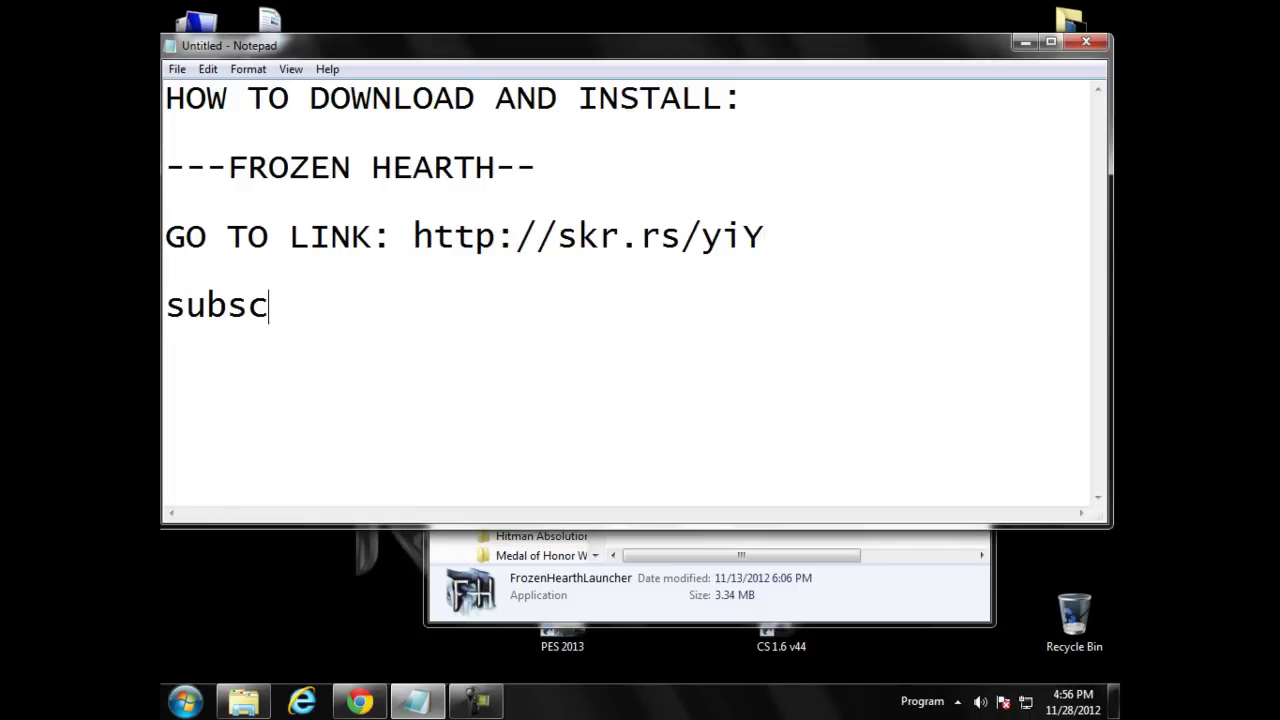
text(ribe)
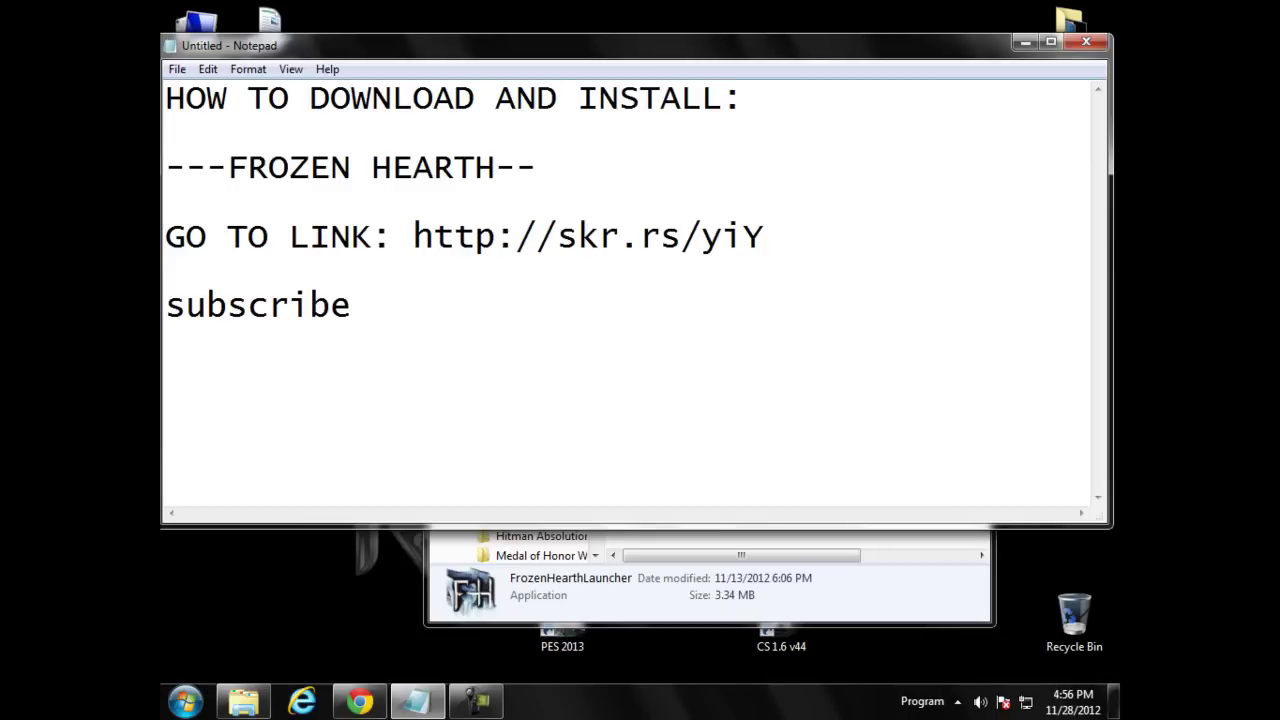
text( my channel )
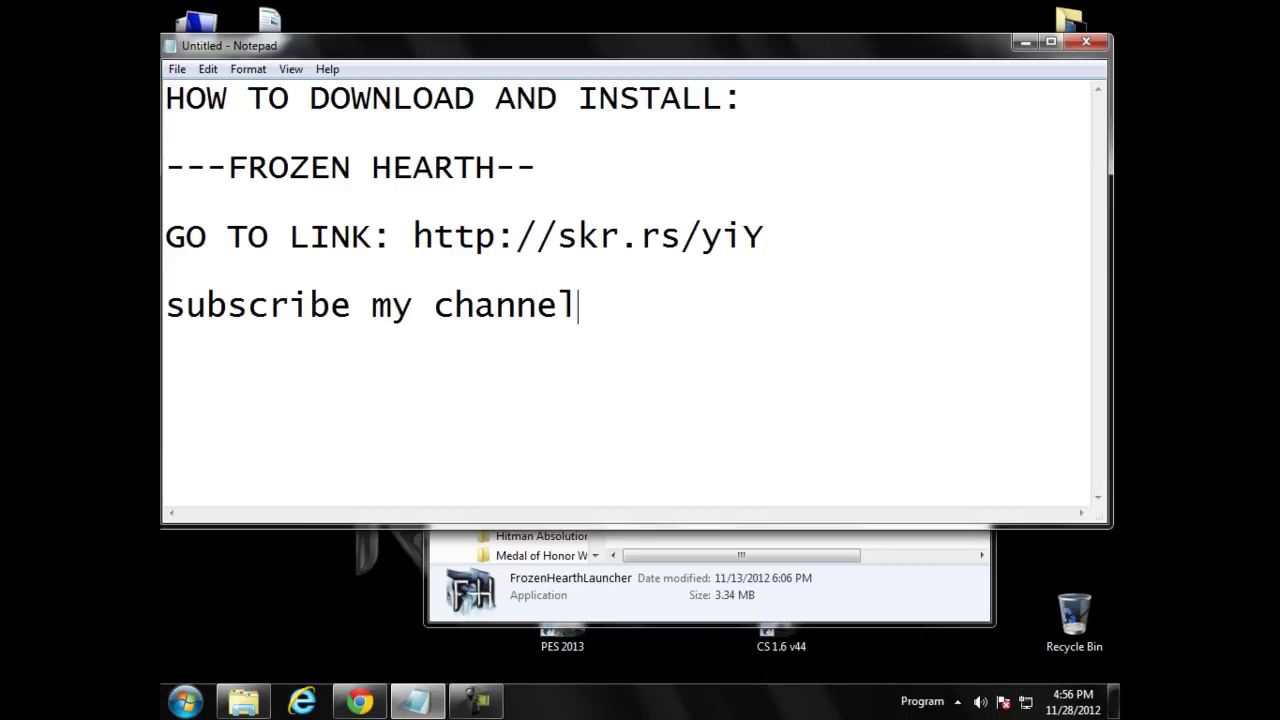
text(:D)
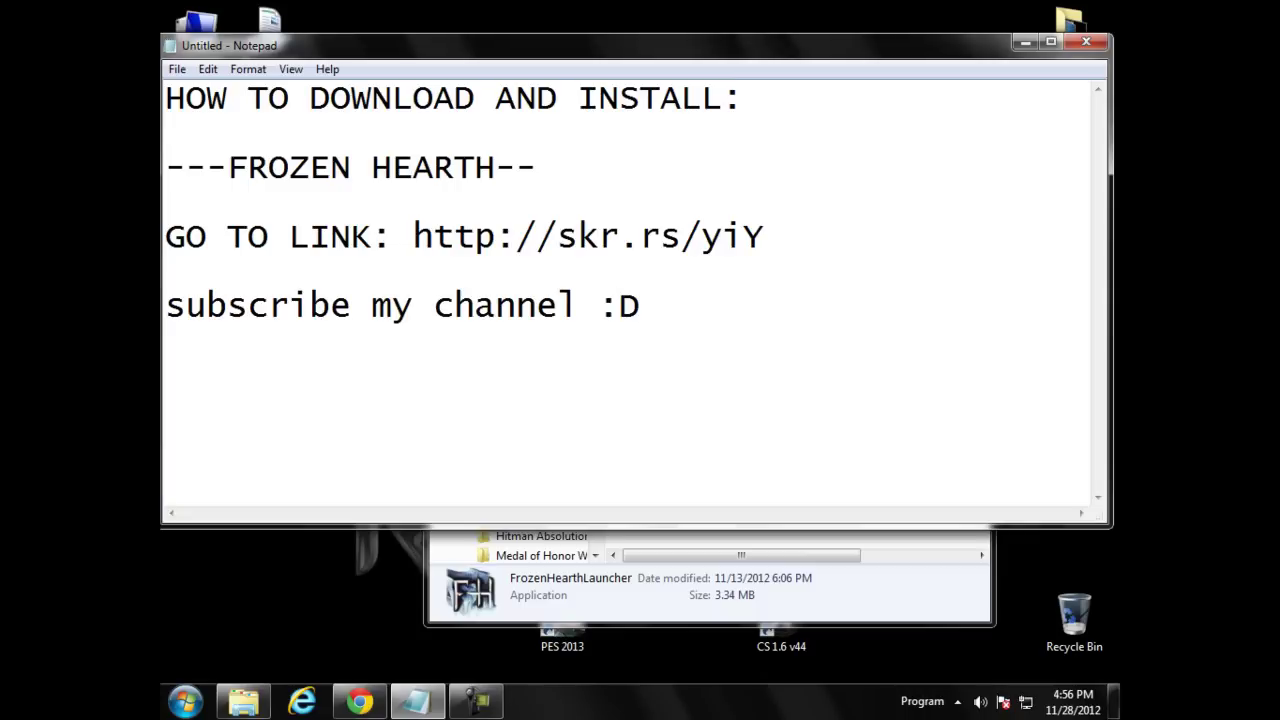